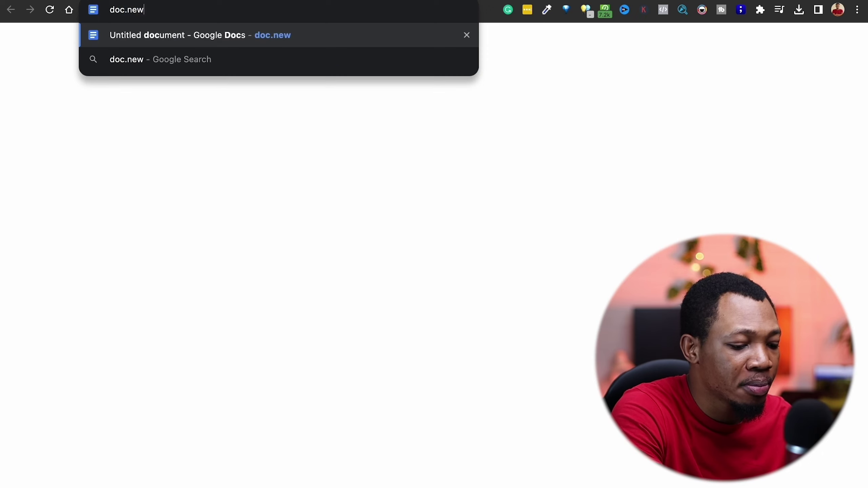
- Create a new Google Docs document, paste the copied keyword list into it and look through the list
{"action": "key", "text": "Return"}
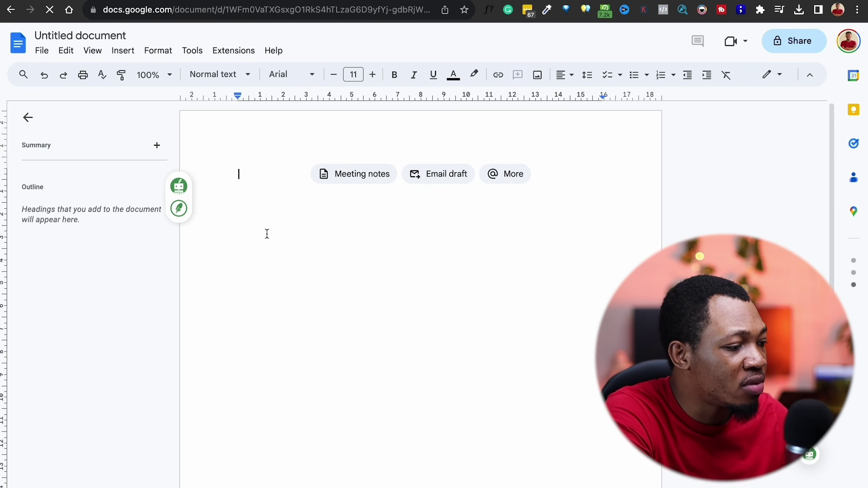
{"action": "key", "text": "ctrl+v"}
{"action": "scroll", "coordinate": [267, 235], "scroll_direction": "up", "scroll_amount": 20}
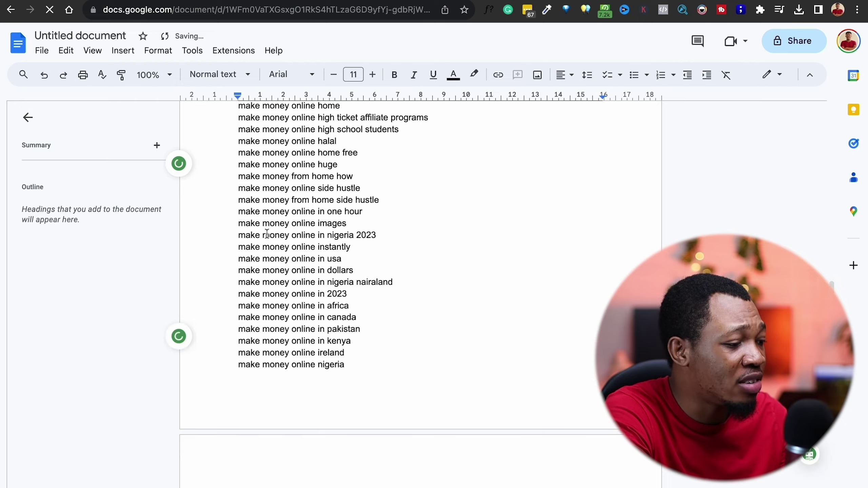
{"action": "scroll", "coordinate": [267, 235], "scroll_direction": "down", "scroll_amount": 20}
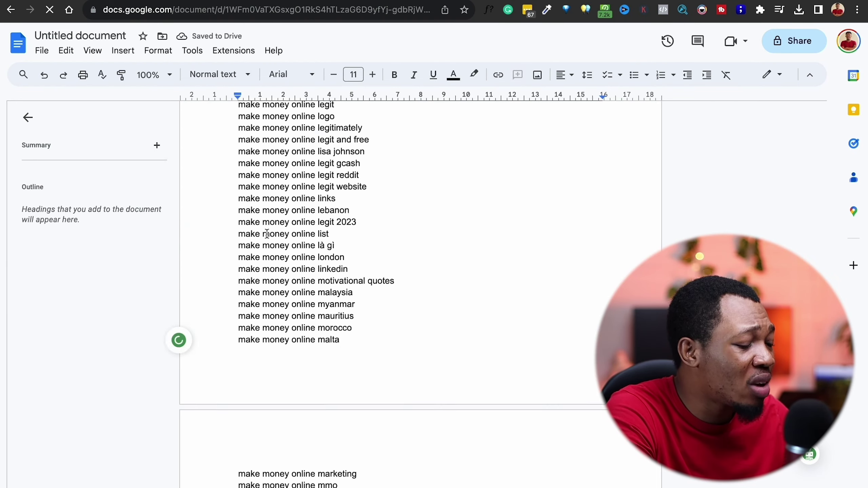
{"action": "scroll", "coordinate": [267, 234], "scroll_direction": "up", "scroll_amount": 20}
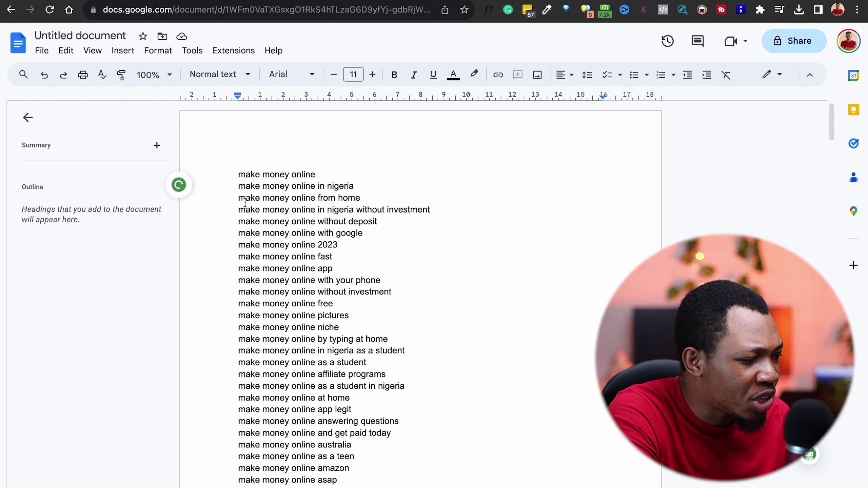
- Copy the keyword "make money online from home" from the list
{"action": "mouse_move", "coordinate": [238, 197]}
{"action": "left_mouse_down"}
{"action": "mouse_move", "coordinate": [431, 210]}
{"action": "mouse_move", "coordinate": [411, 297]}
{"action": "mouse_move", "coordinate": [396, 196]}
{"action": "mouse_move", "coordinate": [232, 196]}
{"action": "left_mouse_up"}
{"action": "key", "text": "ctrl+c"}
{"action": "left_click", "coordinate": [382, 186]}
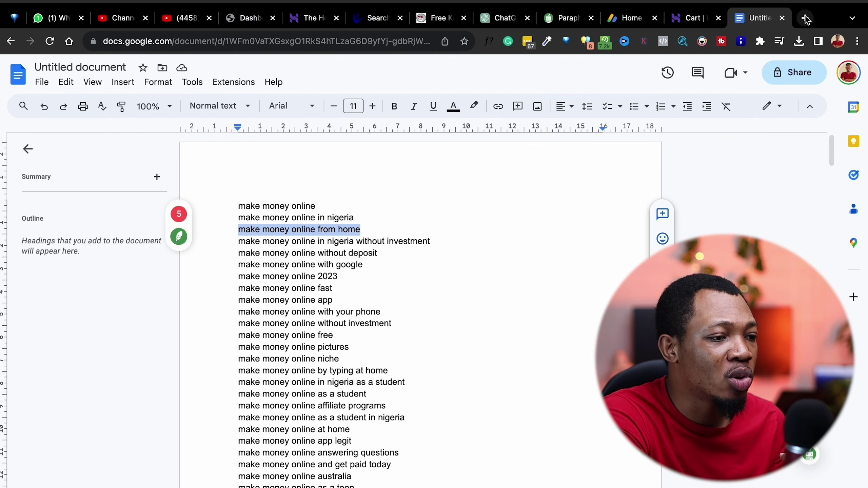
- Open answerthepublic.com in a new browser tab
{"action": "left_click", "coordinate": [806, 18]}
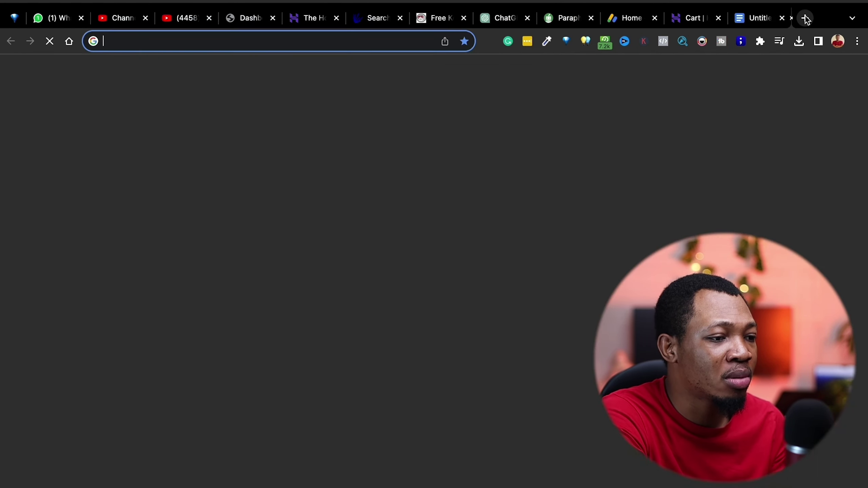
{"action": "type", "text": "an s"}
{"action": "key", "text": "BackSpace"}
{"action": "key", "text": "BackSpace"}
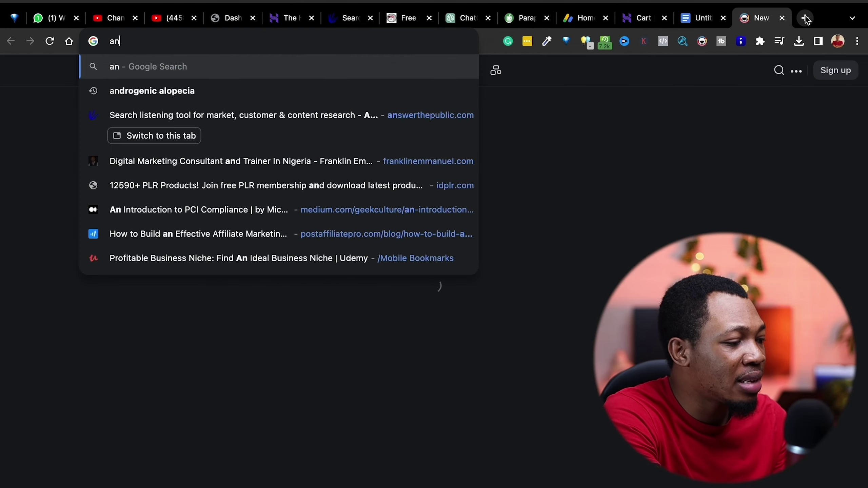
{"action": "type", "text": "n"}
{"action": "key", "text": "BackSpace"}
{"action": "type", "text": "swerthepublic.com"}
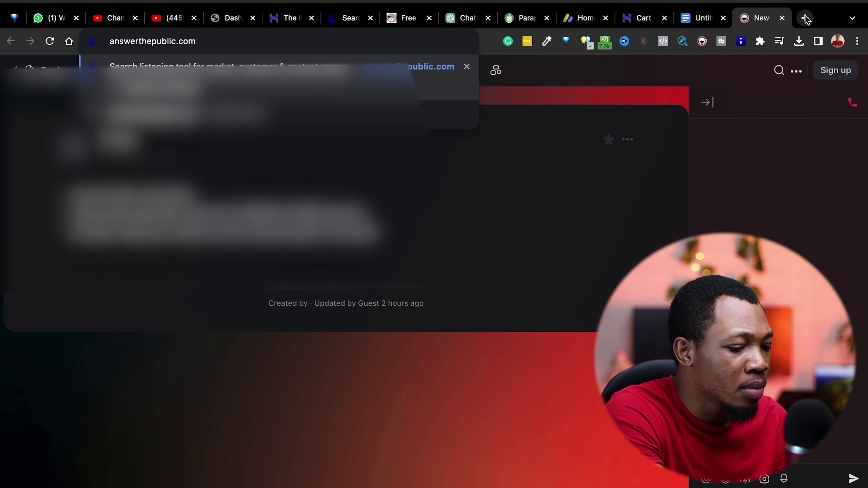
{"action": "key", "text": "Return"}
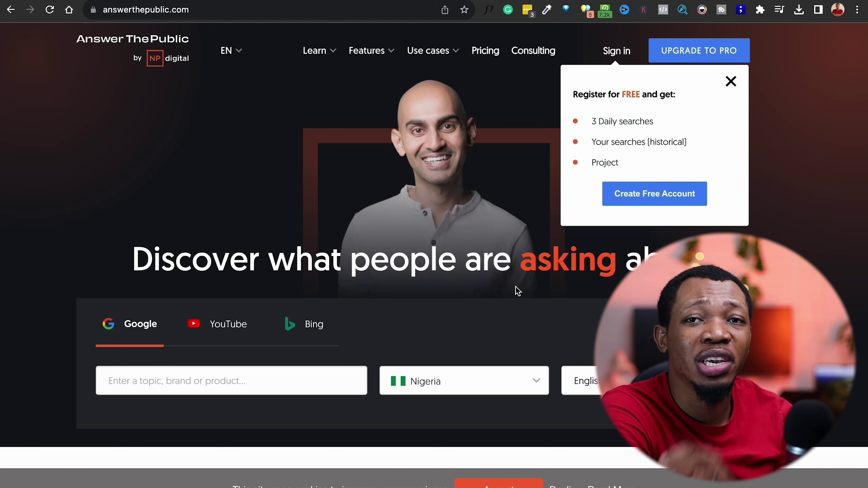
- Search Google questions for the pasted keyword "make money online from home" with the country set to United States
{"action": "left_click", "coordinate": [272, 382]}
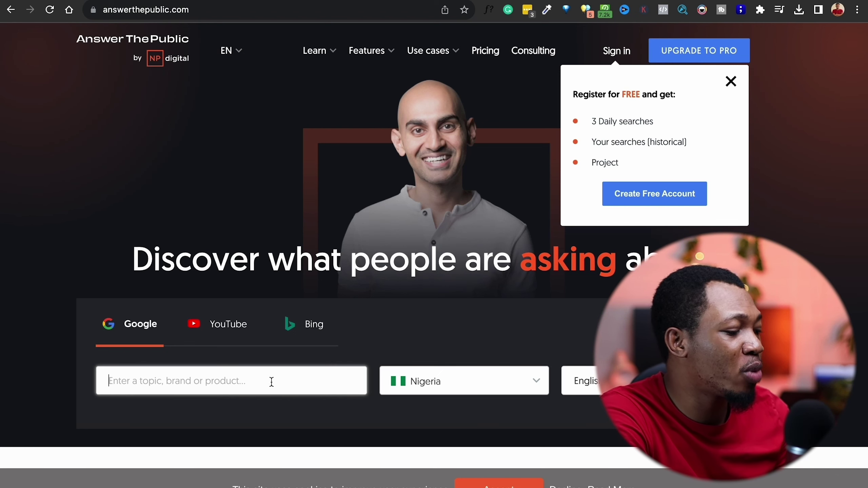
{"action": "key", "text": "ctrl+v"}
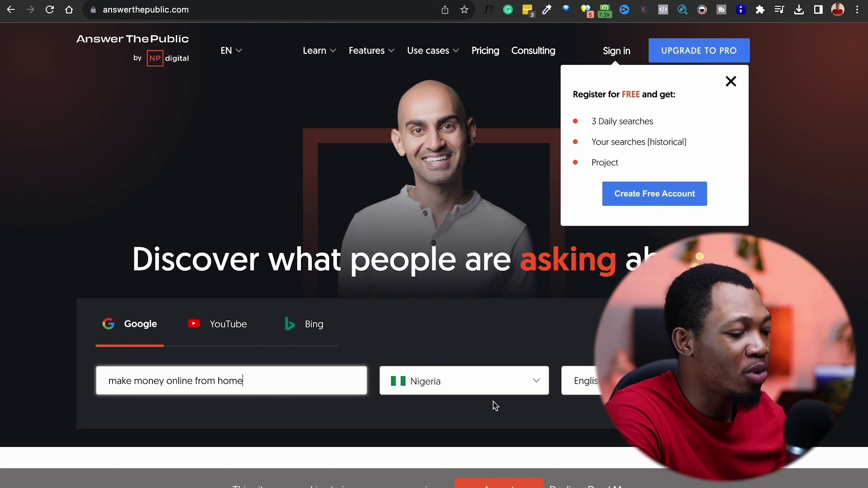
{"action": "left_click", "coordinate": [494, 382]}
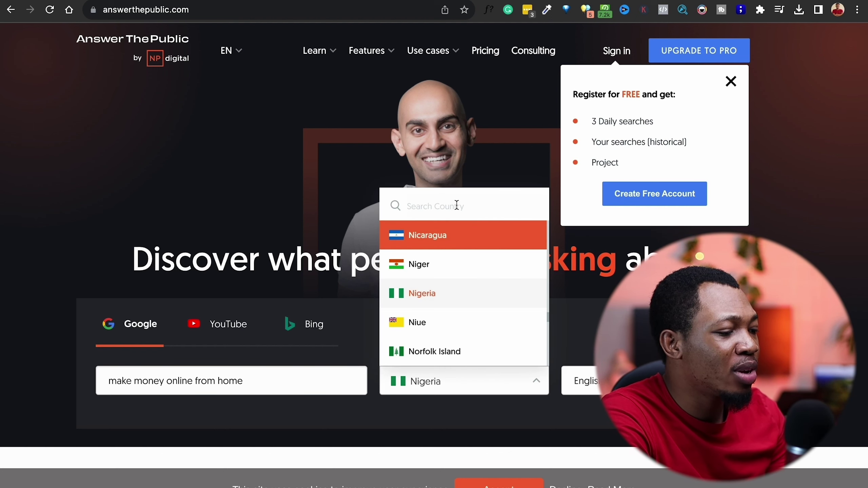
{"action": "type", "text": "united"}
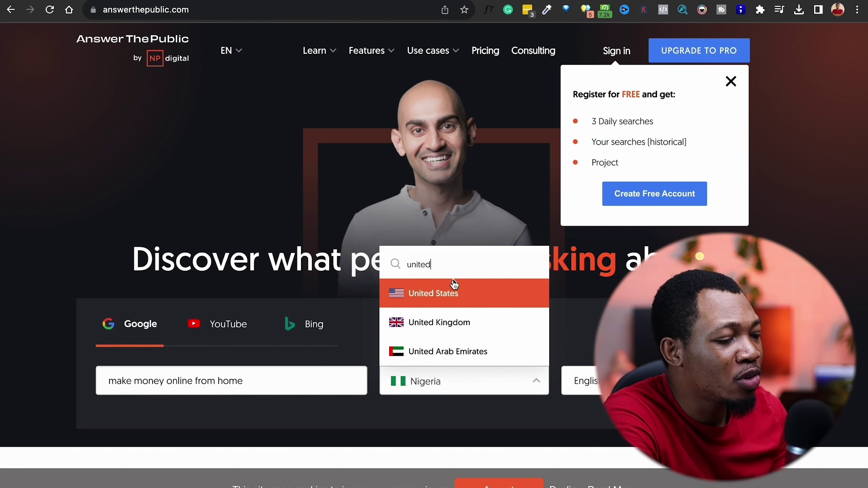
{"action": "left_click", "coordinate": [450, 296]}
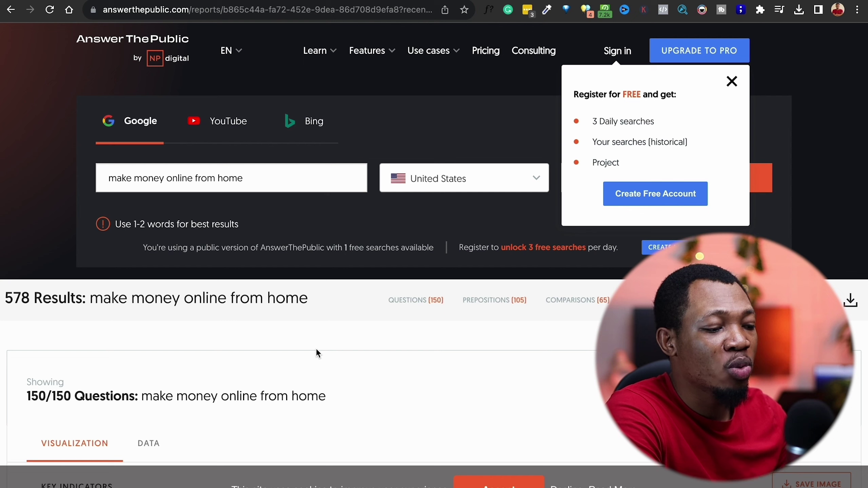
- Examine the report's search volume, cost per click, questions wheel and alphabetical keyword lists
{"action": "scroll", "coordinate": [316, 348], "scroll_direction": "down", "scroll_amount": 5}
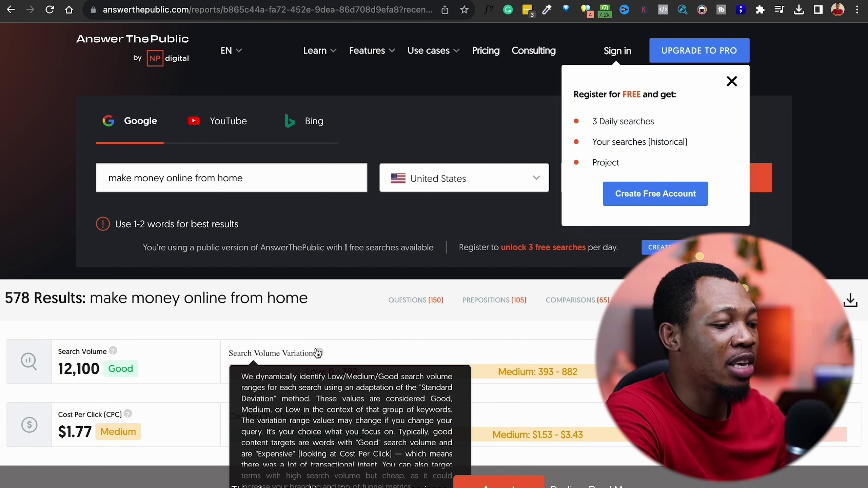
{"action": "scroll", "coordinate": [318, 353], "scroll_direction": "down", "scroll_amount": 15}
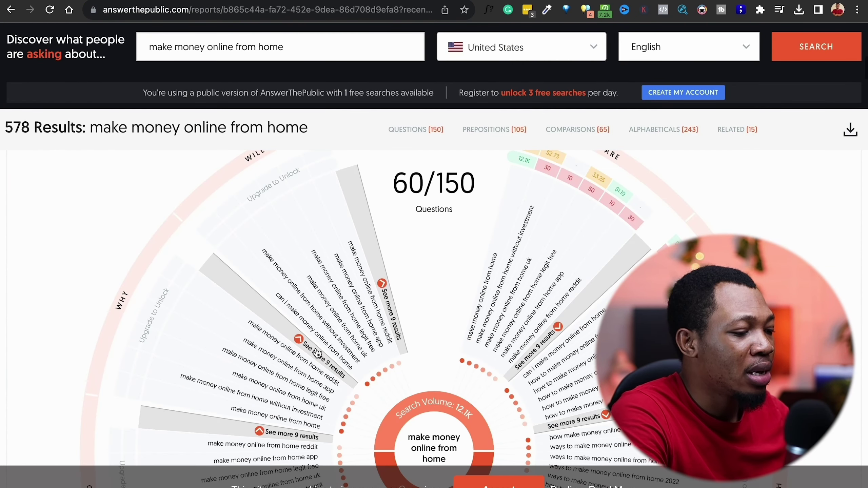
{"action": "scroll", "coordinate": [456, 336], "scroll_direction": "down", "scroll_amount": 8}
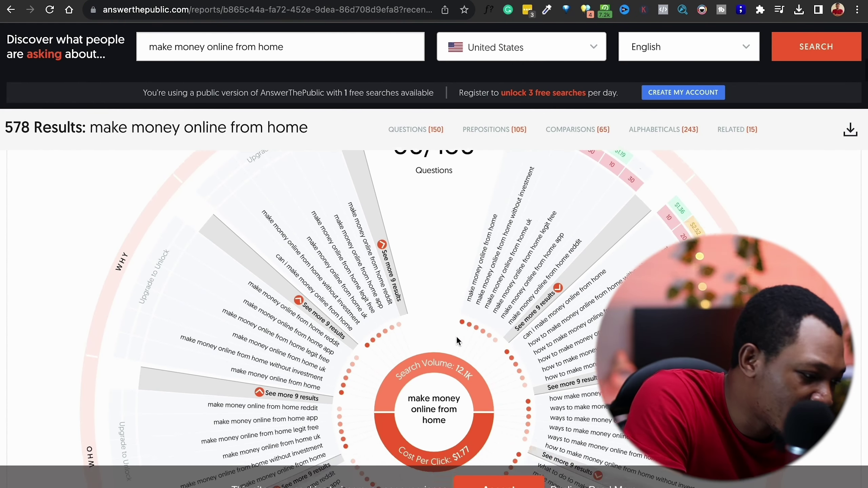
{"action": "scroll", "coordinate": [457, 339], "scroll_direction": "down", "scroll_amount": 20}
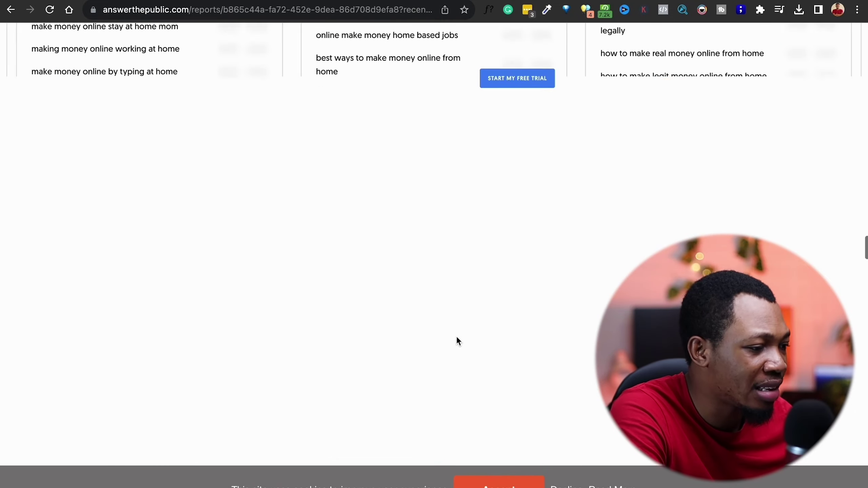
{"action": "scroll", "coordinate": [456, 336], "scroll_direction": "up", "scroll_amount": 10}
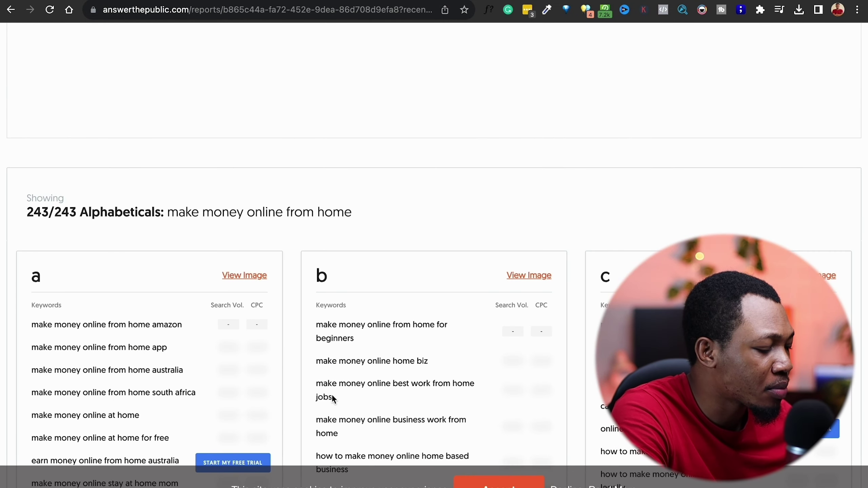
{"action": "scroll", "coordinate": [101, 334], "scroll_direction": "down", "scroll_amount": 3}
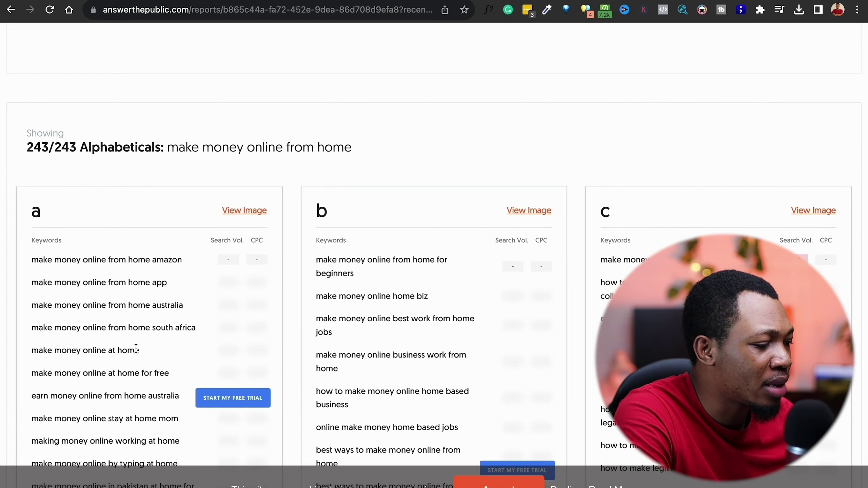
{"action": "scroll", "coordinate": [136, 348], "scroll_direction": "up", "scroll_amount": 20}
{"action": "scroll", "coordinate": [135, 348], "scroll_direction": "down", "scroll_amount": 10}
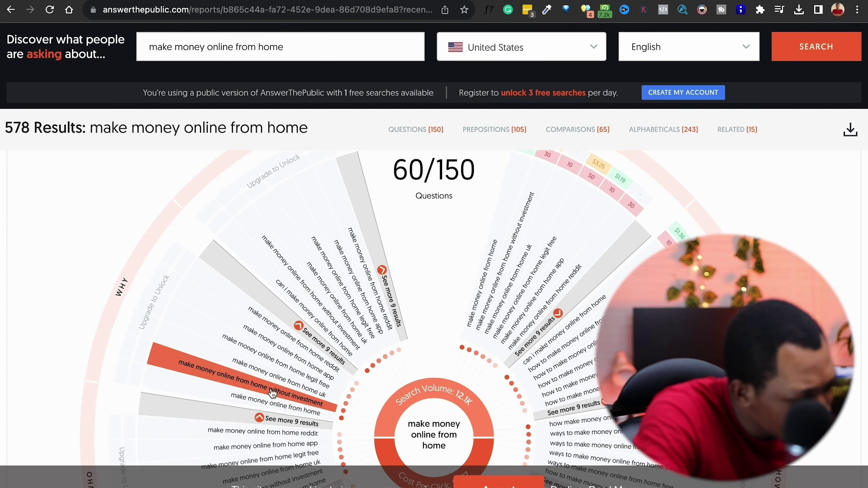
{"action": "scroll", "coordinate": [272, 391], "scroll_direction": "down", "scroll_amount": 5}
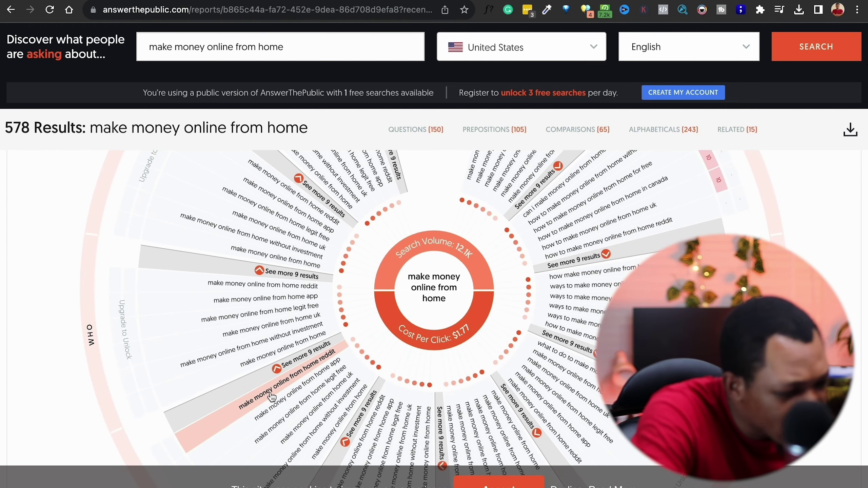
{"action": "scroll", "coordinate": [272, 396], "scroll_direction": "down", "scroll_amount": 1}
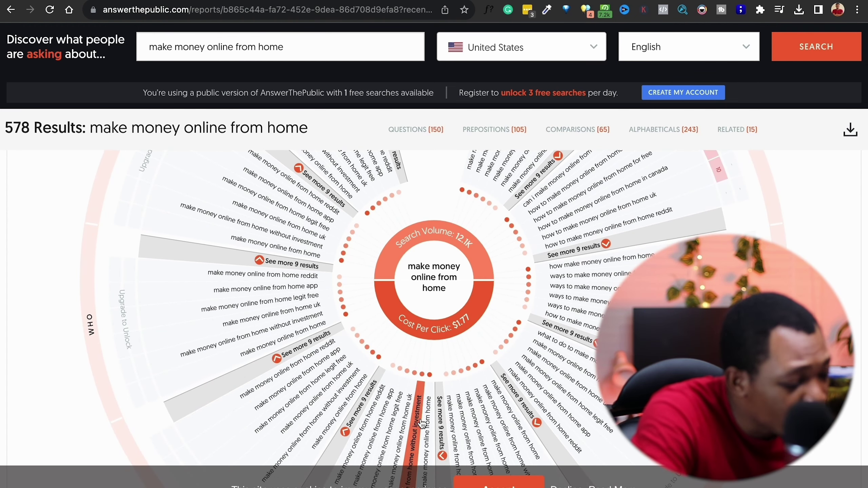
- Examine the prepositions and comparisons wheels for related long-tail keywords
{"action": "scroll", "coordinate": [422, 424], "scroll_direction": "down", "scroll_amount": 15}
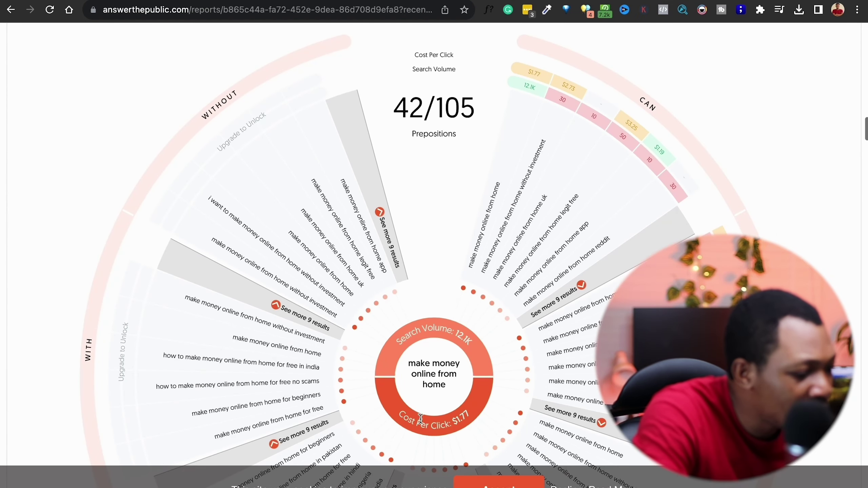
{"action": "scroll", "coordinate": [501, 243], "scroll_direction": "up", "scroll_amount": 5}
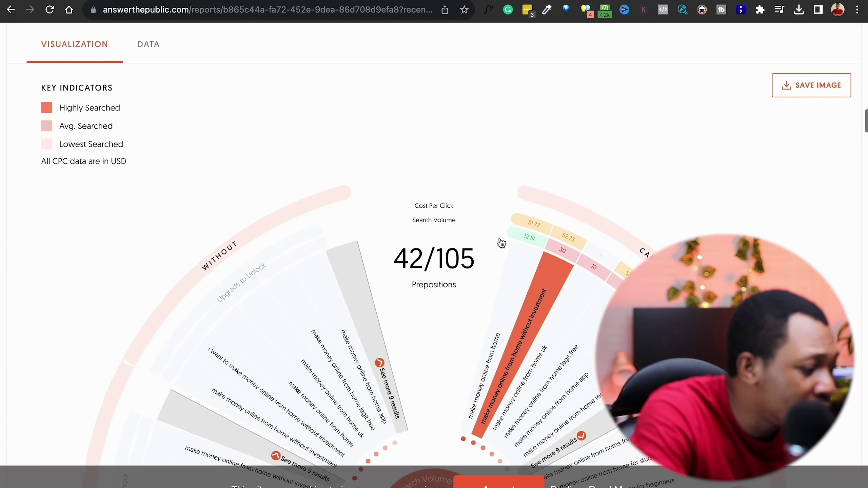
{"action": "scroll", "coordinate": [501, 243], "scroll_direction": "up", "scroll_amount": 3}
{"action": "scroll", "coordinate": [500, 243], "scroll_direction": "down", "scroll_amount": 10}
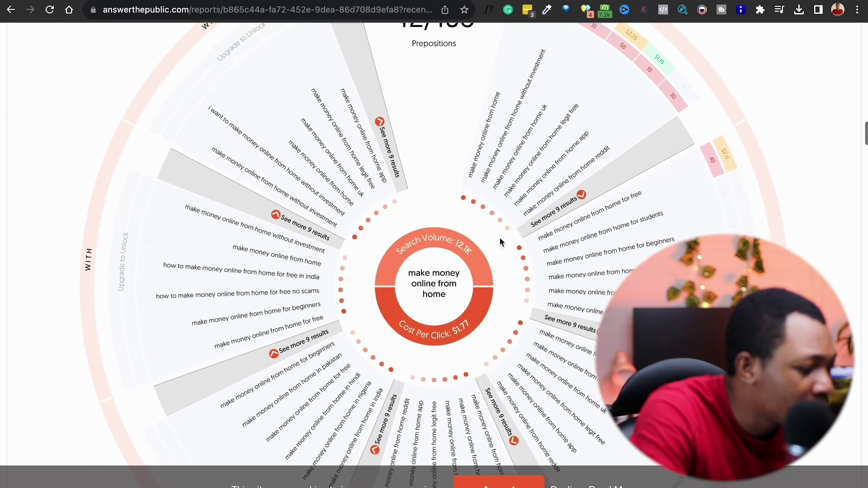
{"action": "scroll", "coordinate": [500, 241], "scroll_direction": "down", "scroll_amount": 2}
{"action": "scroll", "coordinate": [570, 334], "scroll_direction": "down", "scroll_amount": 10}
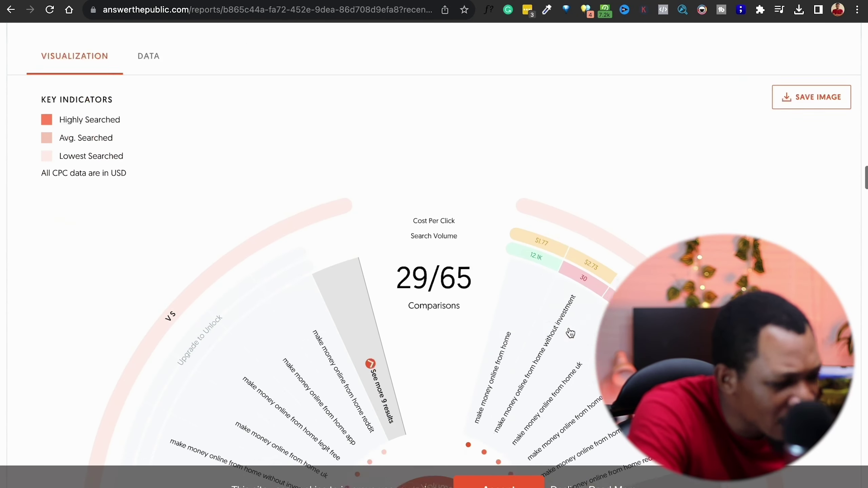
{"action": "scroll", "coordinate": [570, 334], "scroll_direction": "up", "scroll_amount": 7}
{"action": "scroll", "coordinate": [569, 331], "scroll_direction": "down", "scroll_amount": 12}
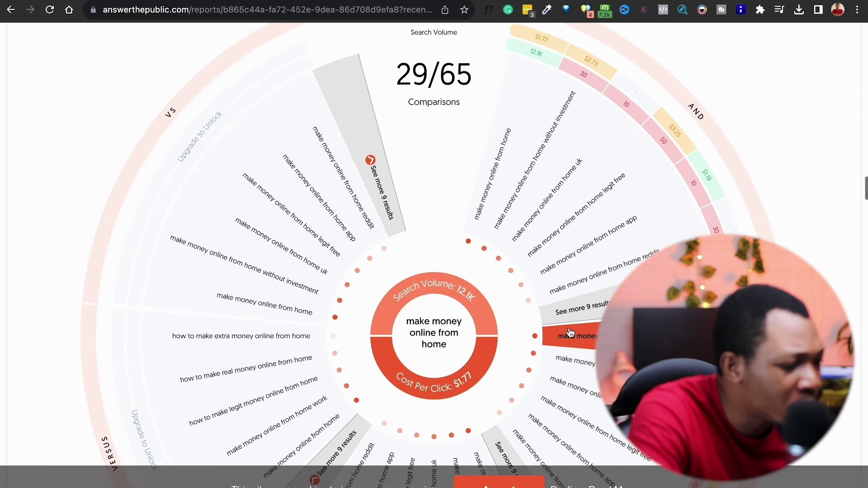
{"action": "scroll", "coordinate": [569, 332], "scroll_direction": "down", "scroll_amount": 15}
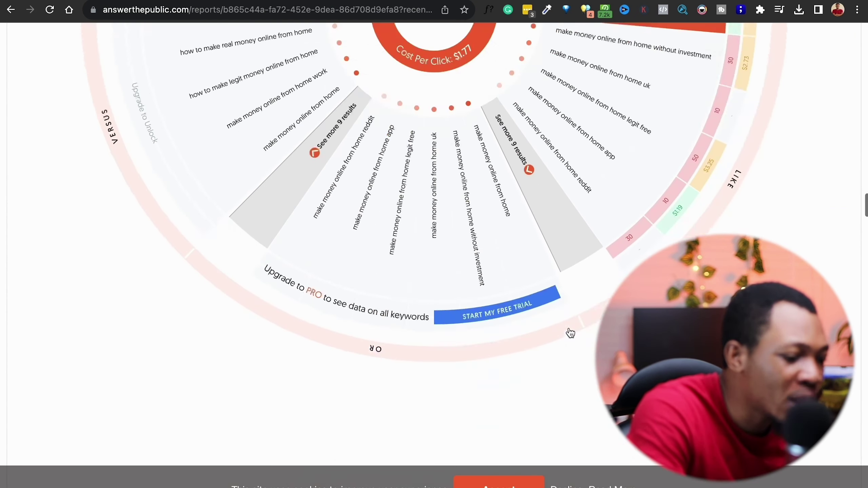
- Select the keyword "ways to make extra money online from home" under letter e in the Alphabeticals section, and switch to ChatGPT
{"action": "scroll", "coordinate": [569, 330], "scroll_direction": "down", "scroll_amount": 1}
{"action": "scroll", "coordinate": [569, 329], "scroll_direction": "down", "scroll_amount": 1}
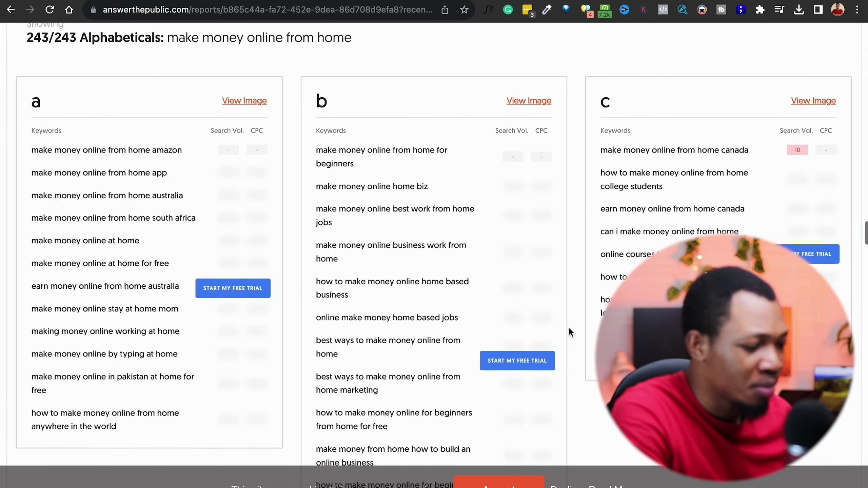
{"action": "left_click_drag", "start_coordinate": [80, 69], "coordinate": [163, 74]}
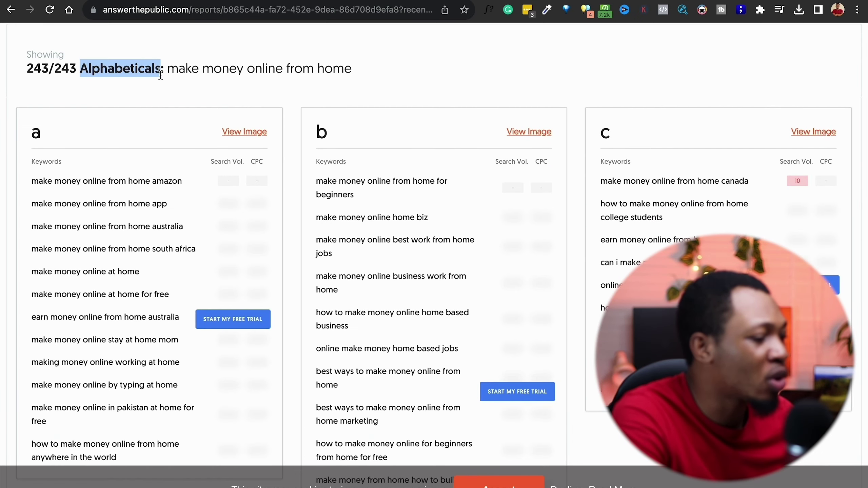
{"action": "scroll", "coordinate": [159, 74], "scroll_direction": "down", "scroll_amount": 8}
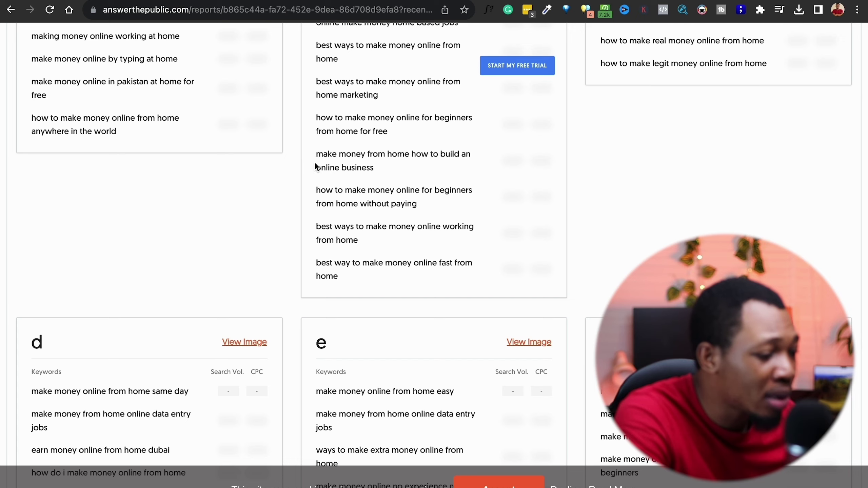
{"action": "scroll", "coordinate": [315, 177], "scroll_direction": "down", "scroll_amount": 6}
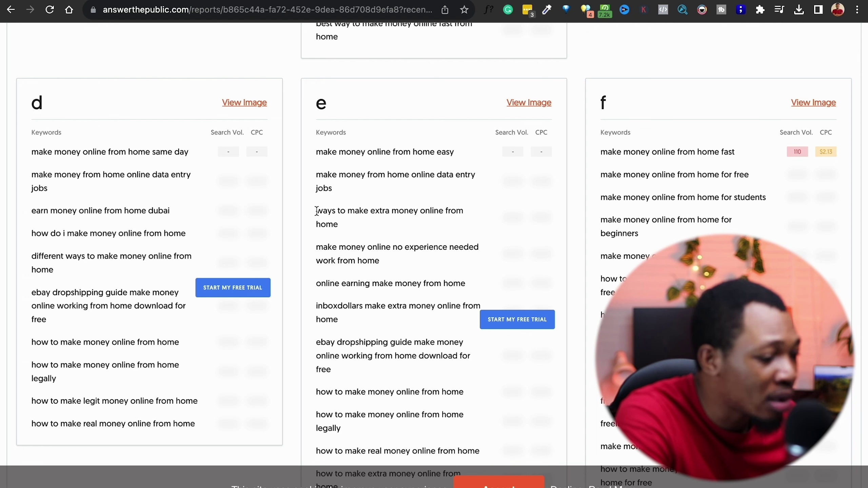
{"action": "left_click_drag", "start_coordinate": [316, 211], "coordinate": [352, 226]}
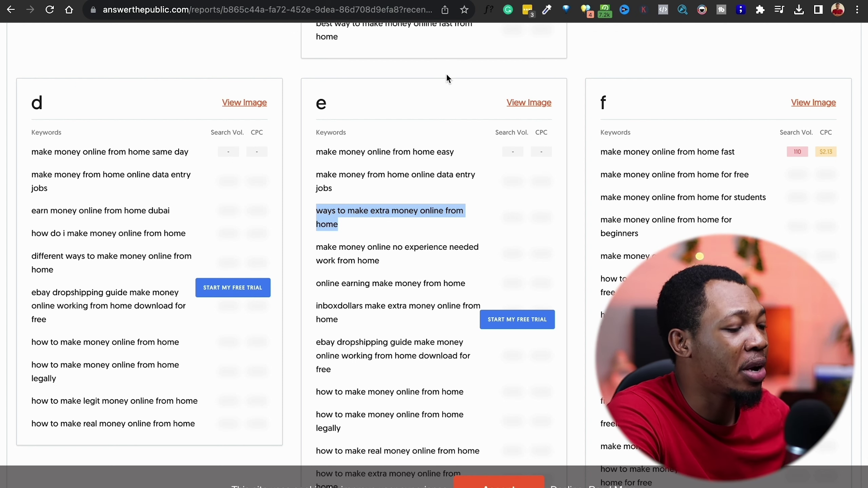
{"action": "key", "text": "ctrl+Tab"}
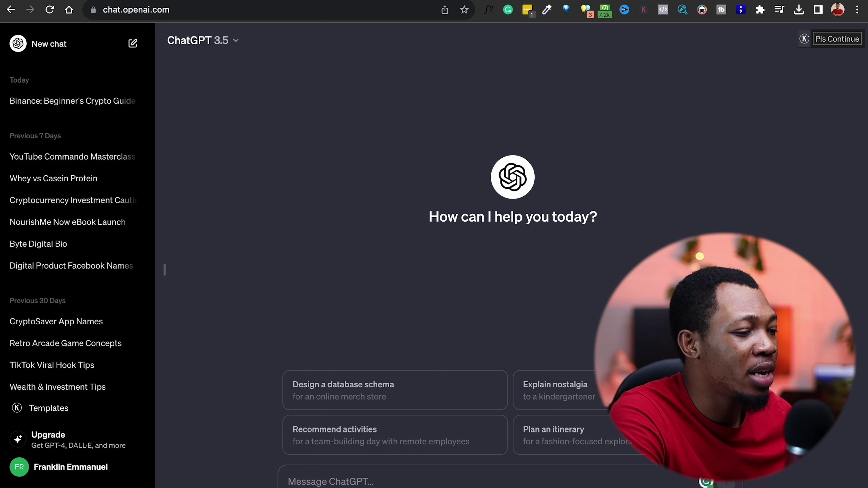
- Ask ChatGPT to "write me a blogpost on 15 ways to make extra money online from home in 2024" and skim the generated article
{"action": "type", "text": "write me a blogpost on 15 ways to make extra money online from home"}
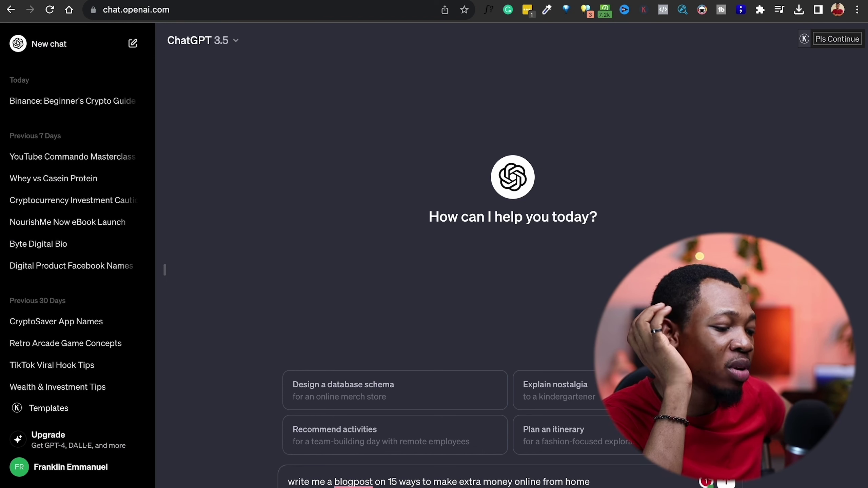
{"action": "type", "text": "in 2024"}
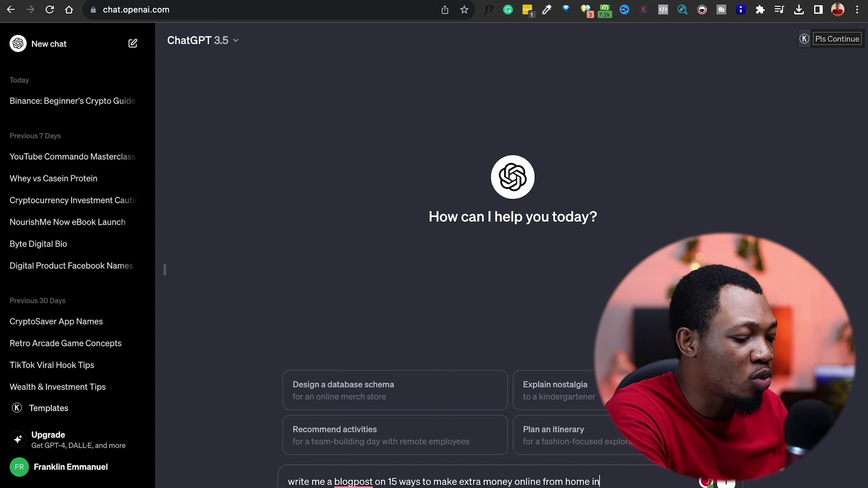
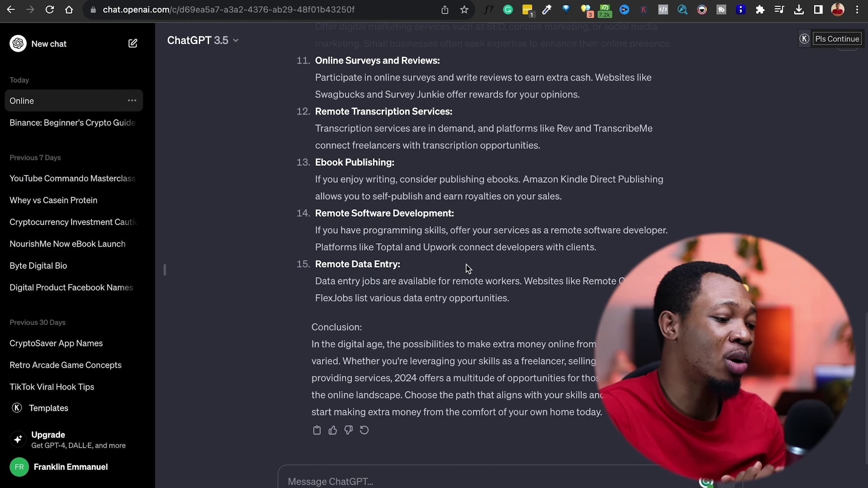
{"action": "scroll", "coordinate": [468, 269], "scroll_direction": "up", "scroll_amount": 20}
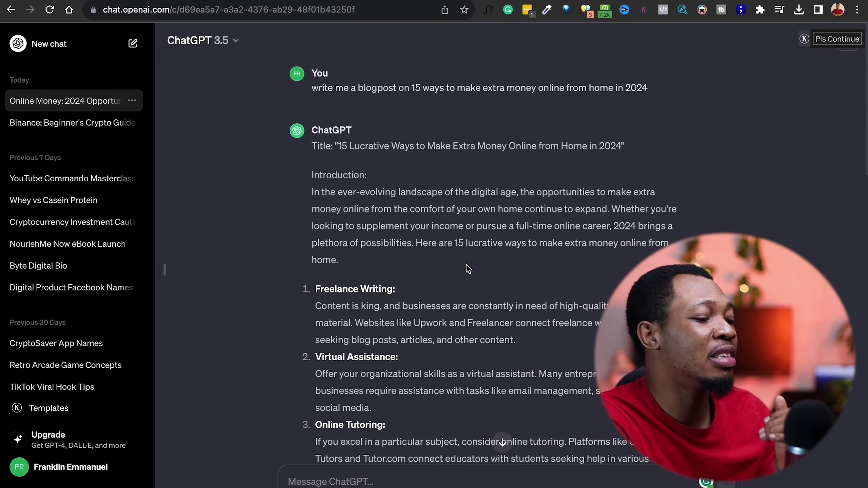
{"action": "scroll", "coordinate": [467, 267], "scroll_direction": "down", "scroll_amount": 20}
{"action": "scroll", "coordinate": [466, 265], "scroll_direction": "up", "scroll_amount": 15}
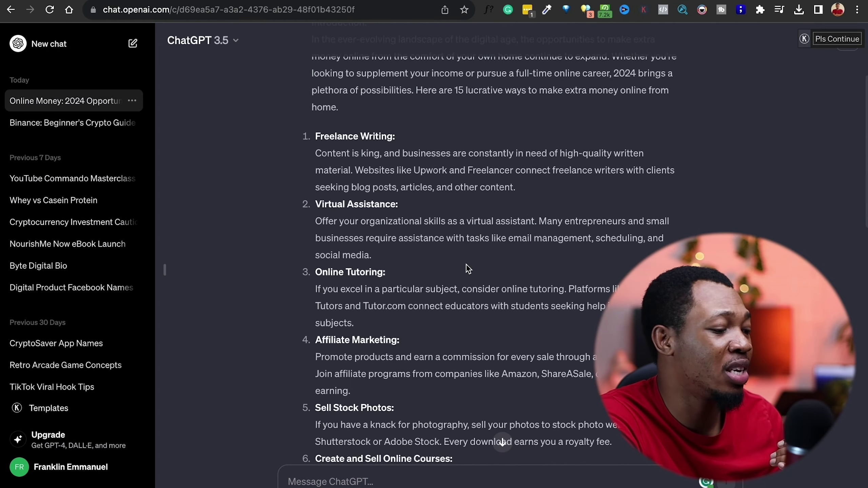
{"action": "scroll", "coordinate": [467, 265], "scroll_direction": "up", "scroll_amount": 5}
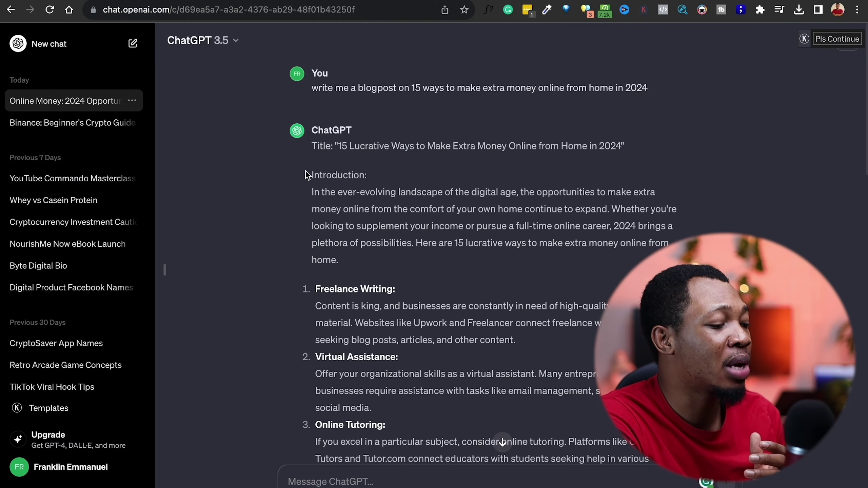
- Copy the article from its introduction through its conclusion and paraphrase it in QuillBot using Creative mode
{"action": "left_click_drag", "start_coordinate": [312, 175], "coordinate": [604, 414]}
{"action": "key", "text": "super+c"}
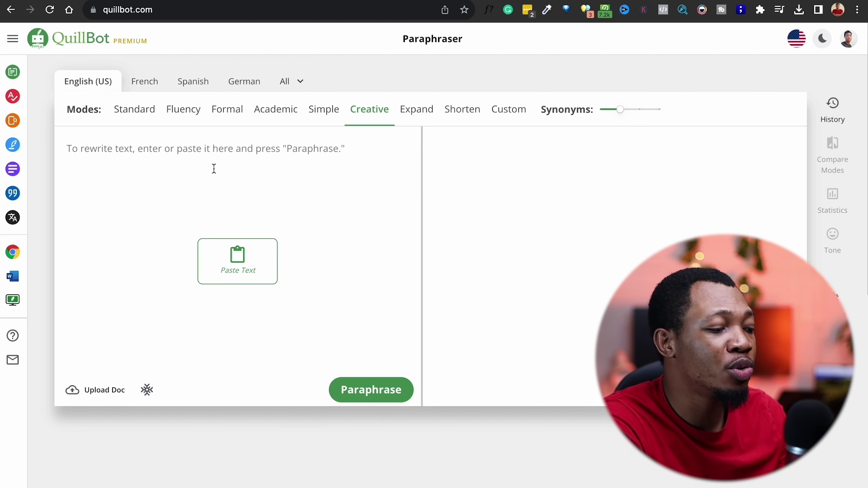
{"action": "left_click", "coordinate": [214, 169]}
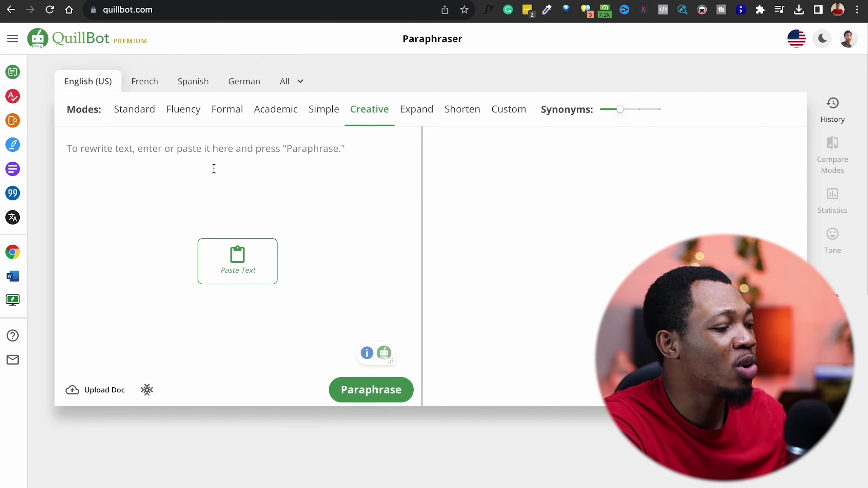
{"action": "key", "text": "super+v"}
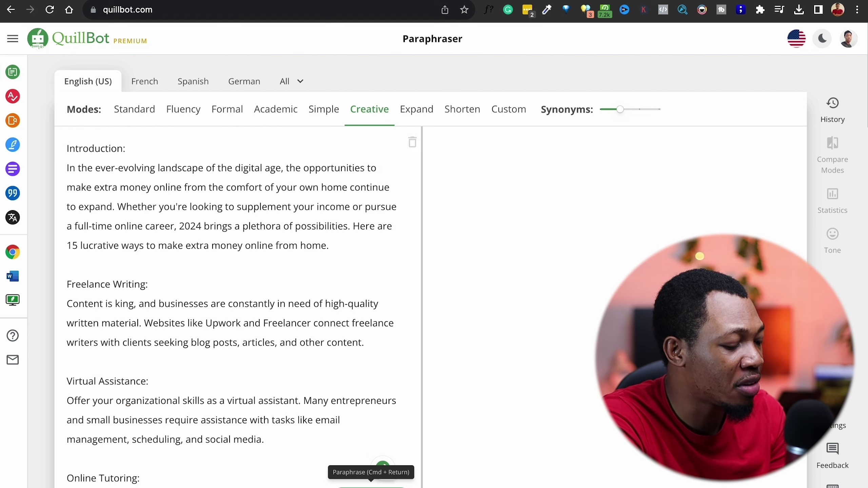
{"action": "left_click", "coordinate": [371, 485]}
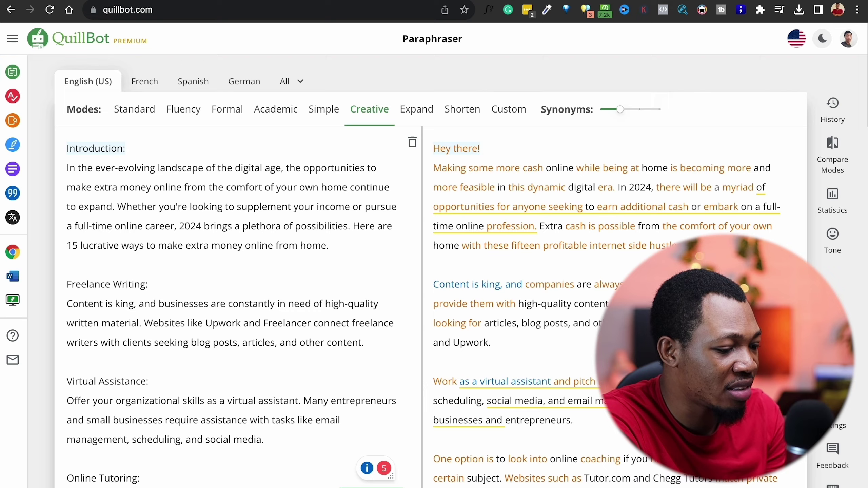
- Compare the paraphrased text with the original and copy the heading "Freelance Writing:" above the matching rewritten paragraph
{"action": "scroll", "coordinate": [431, 274], "scroll_direction": "down", "scroll_amount": 20}
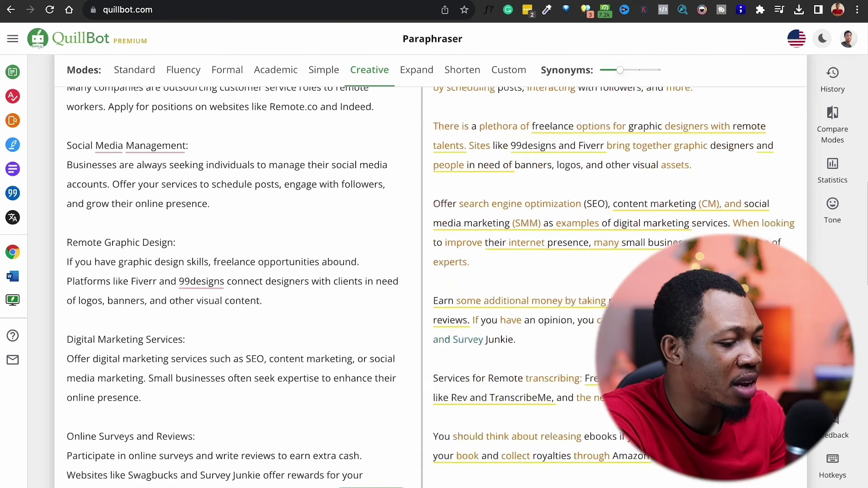
{"action": "scroll", "coordinate": [509, 313], "scroll_direction": "up", "scroll_amount": 20}
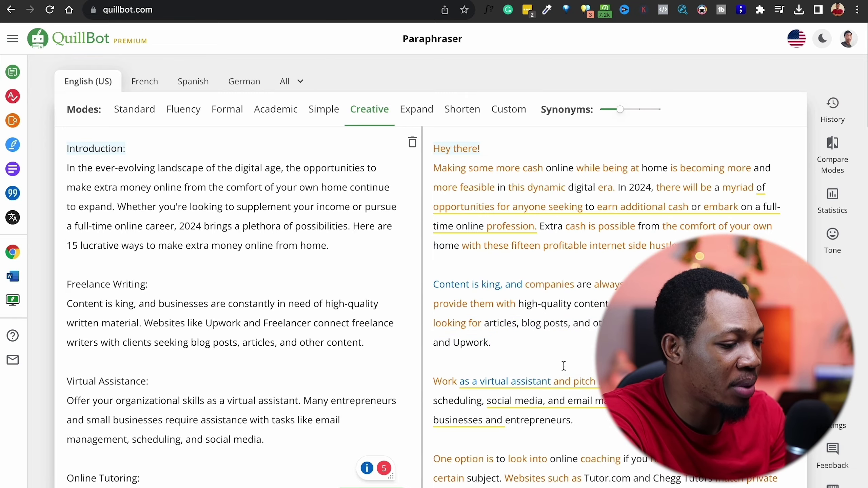
{"action": "scroll", "coordinate": [563, 365], "scroll_direction": "down", "scroll_amount": 5}
{"action": "scroll", "coordinate": [564, 366], "scroll_direction": "down", "scroll_amount": 10}
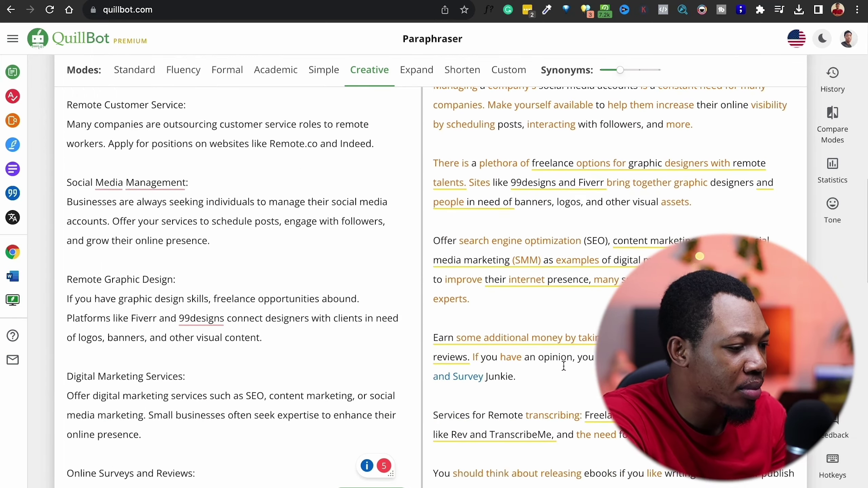
{"action": "scroll", "coordinate": [563, 366], "scroll_direction": "down", "scroll_amount": 8}
{"action": "scroll", "coordinate": [563, 365], "scroll_direction": "up", "scroll_amount": 20}
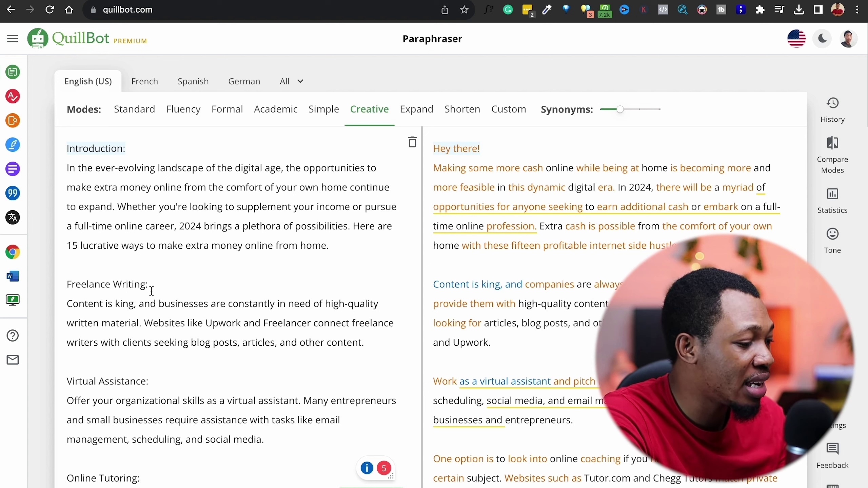
{"action": "left_click_drag", "start_coordinate": [152, 286], "coordinate": [68, 284]}
{"action": "key", "text": "ctrl+c"}
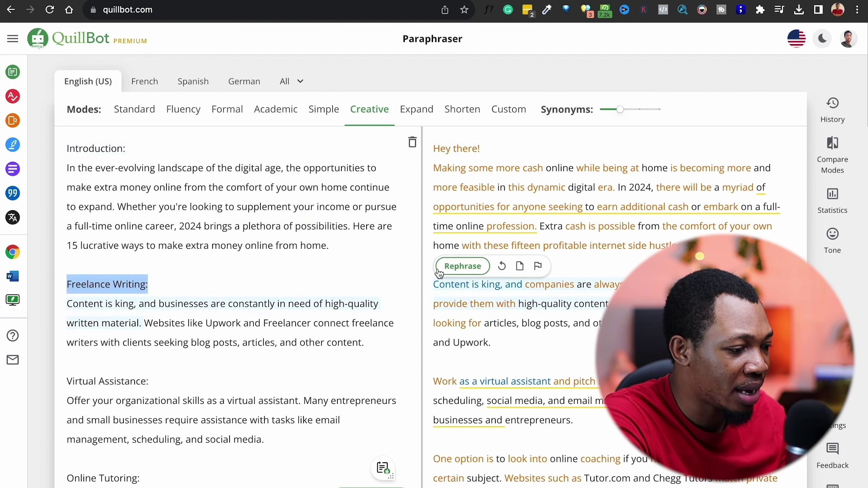
{"action": "left_click", "coordinate": [597, 267]}
{"action": "key", "text": "Return"}
{"action": "key", "text": "ctrl+v"}
- Copy the original heading "Virtual Assistance:" above the rewritten paragraph about working as a virtual assistant
{"action": "left_click_drag", "start_coordinate": [167, 378], "coordinate": [68, 380]}
{"action": "key", "text": "ctrl+c"}
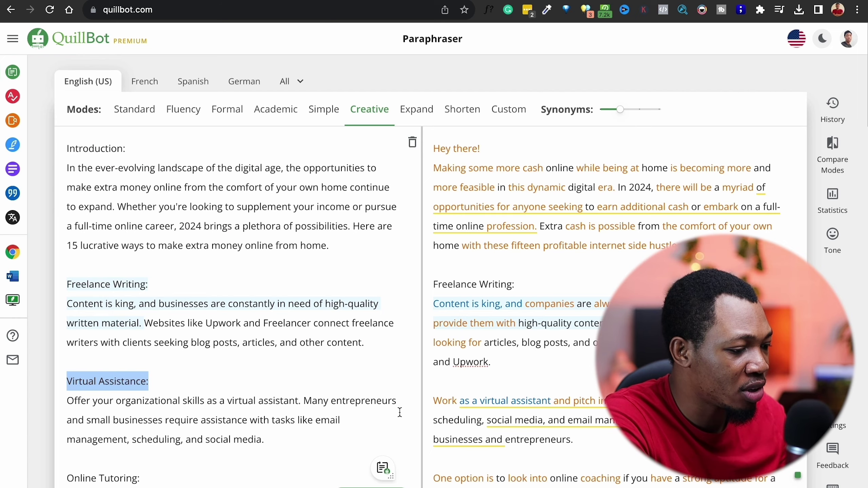
{"action": "scroll", "coordinate": [384, 412], "scroll_direction": "down", "scroll_amount": 1}
{"action": "left_click", "coordinate": [444, 342]}
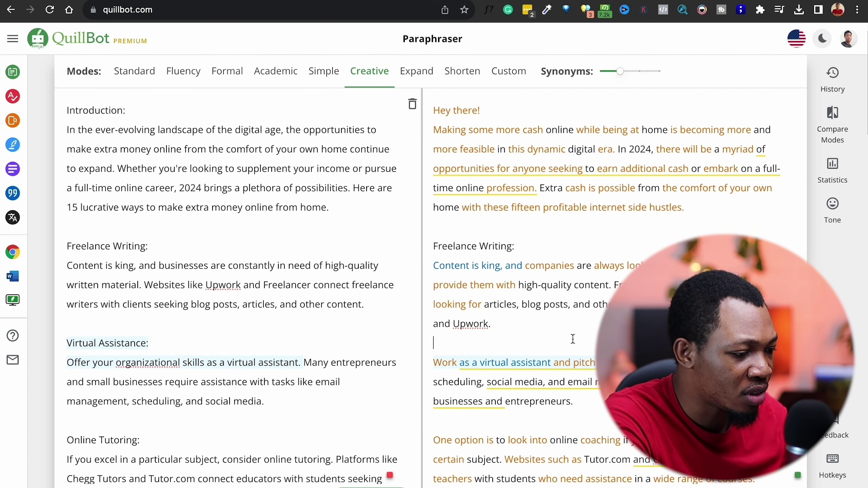
{"action": "key", "text": "Return"}
{"action": "key", "text": "ctrl+v"}
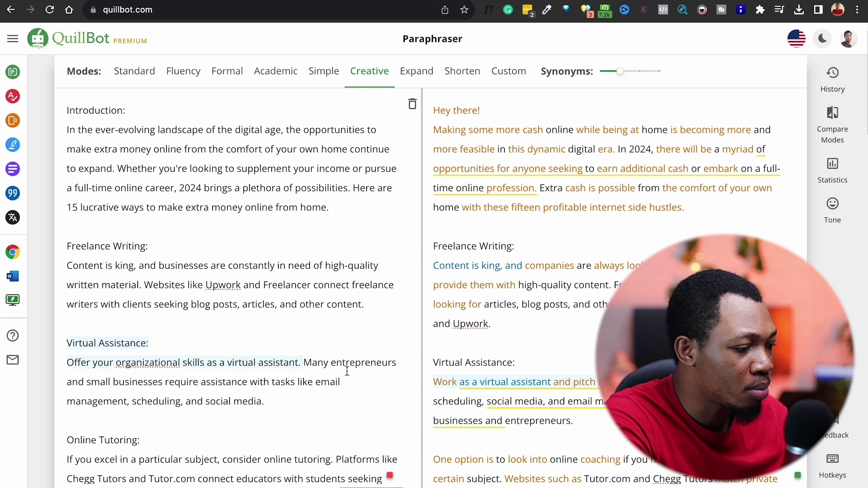
- Copy the original heading "Affiliate Marketing:" above the rewritten paragraph about promoting items through affiliate marketing
{"action": "scroll", "coordinate": [409, 370], "scroll_direction": "down", "scroll_amount": 2}
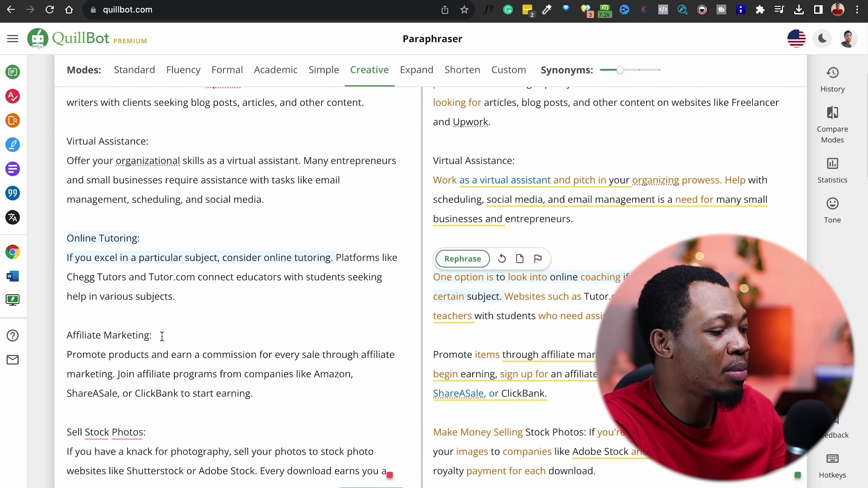
{"action": "left_click_drag", "start_coordinate": [162, 336], "coordinate": [68, 335]}
{"action": "key", "text": "ctrl+c"}
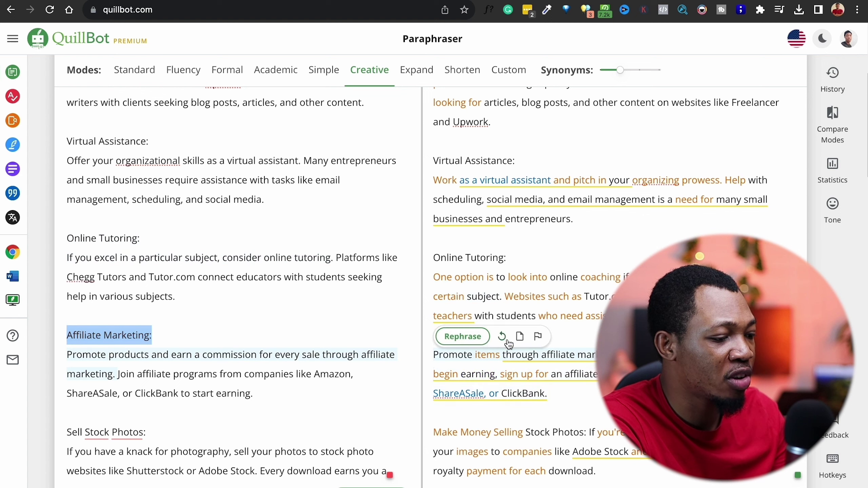
{"action": "left_click", "coordinate": [434, 354]}
{"action": "key", "text": "Return"}
{"action": "key", "text": "ctrl+v"}
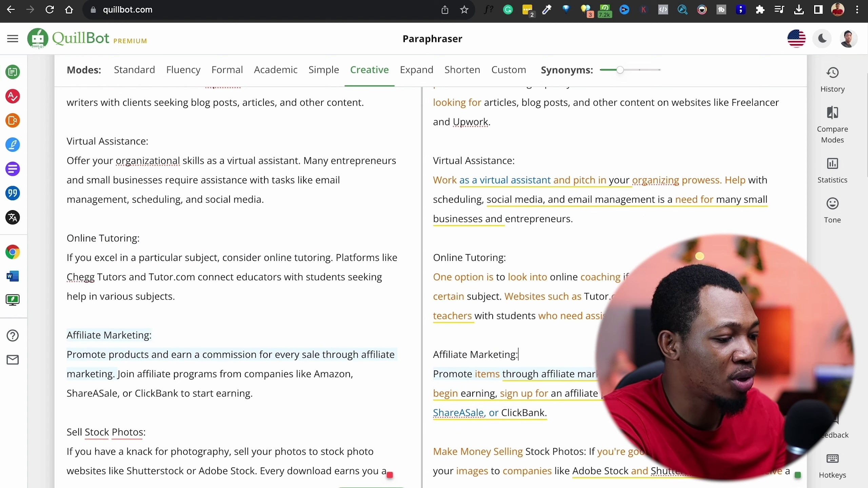
- Copy the whole paraphrased article into the Google Docs document below the keyword list, leaving blank lines before it
{"action": "key", "text": "ctrl+a"}
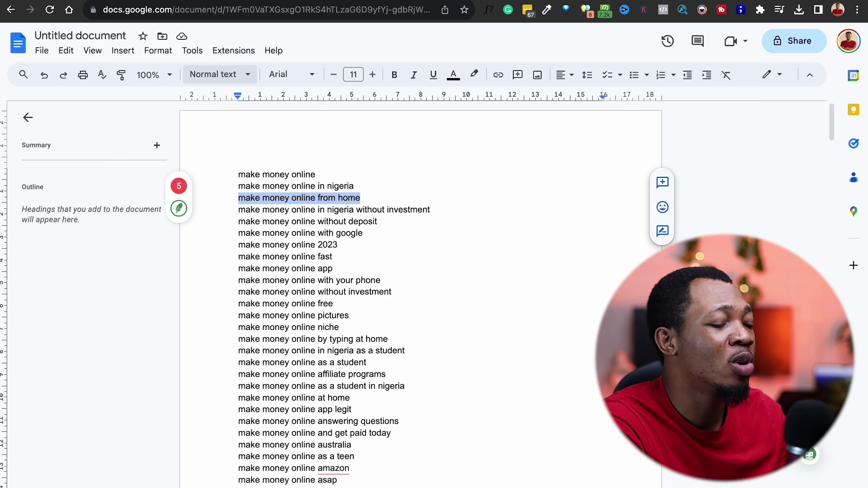
{"action": "scroll", "coordinate": [424, 343], "scroll_direction": "down", "scroll_amount": 20}
{"action": "left_click", "coordinate": [411, 343]}
{"action": "key", "text": "Return"}
{"action": "key", "text": "Return"}
{"action": "key", "text": "Return"}
{"action": "key", "text": "Return"}
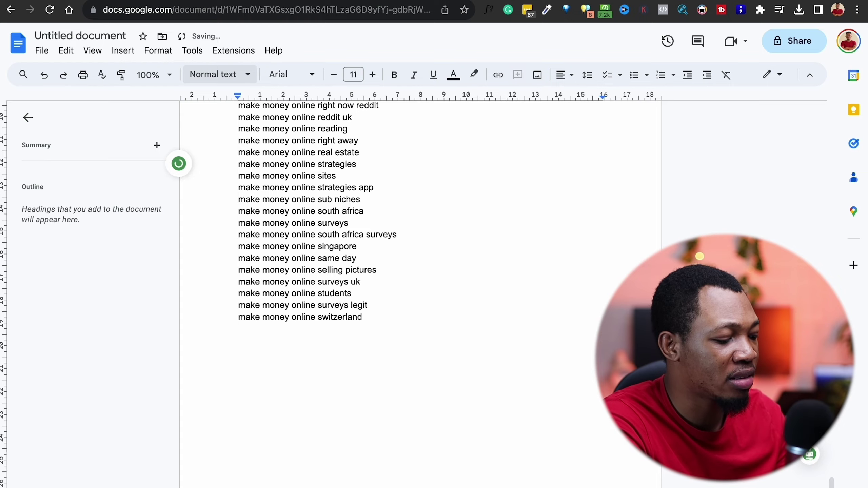
{"action": "key", "text": "ctrl+v"}
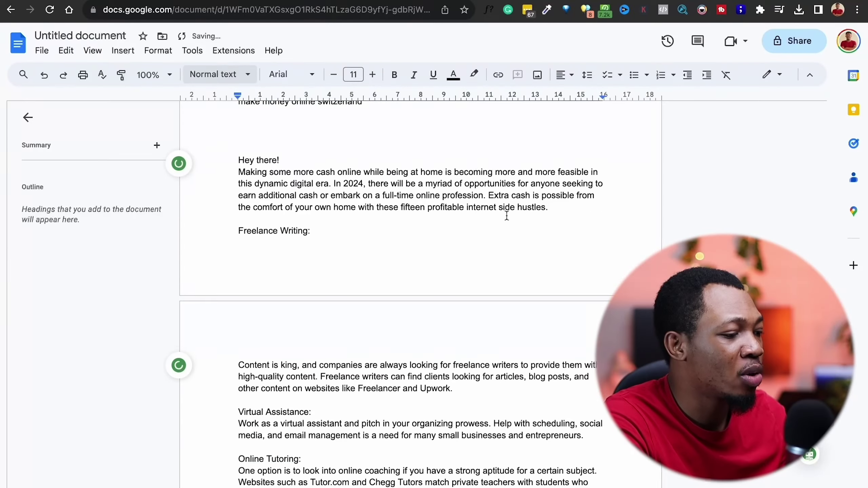
- Check the pasted article, switch back to ChatGPT and copy "15 ways to make extra money online from home in 2024" from the prompt
{"action": "scroll", "coordinate": [504, 217], "scroll_direction": "up", "scroll_amount": 14}
{"action": "scroll", "coordinate": [507, 215], "scroll_direction": "down", "scroll_amount": 7}
{"action": "scroll", "coordinate": [507, 215], "scroll_direction": "down", "scroll_amount": 3}
{"action": "key", "text": "ctrl+Tab"}
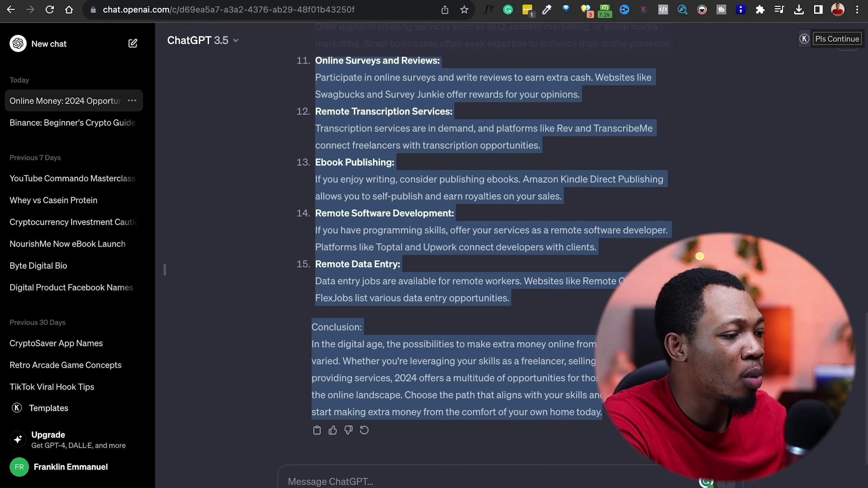
{"action": "scroll", "coordinate": [417, 150], "scroll_direction": "up", "scroll_amount": 15}
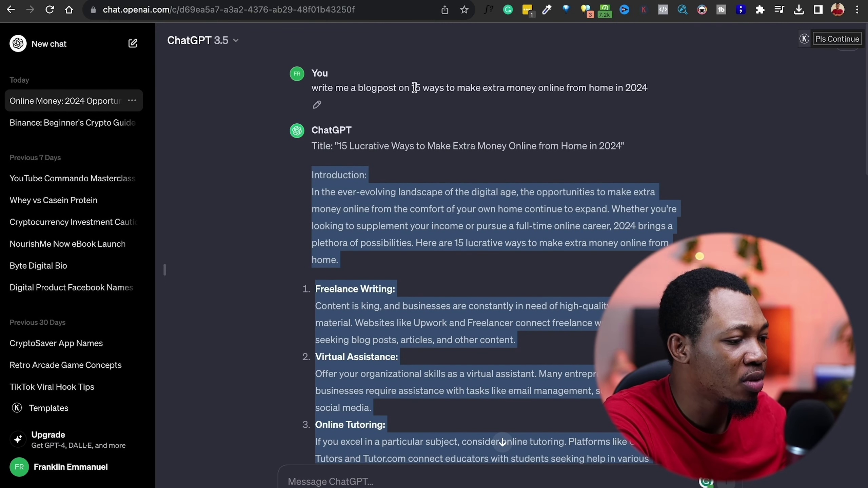
{"action": "left_click_drag", "start_coordinate": [414, 88], "coordinate": [649, 103]}
{"action": "key", "text": "ctrl+c"}
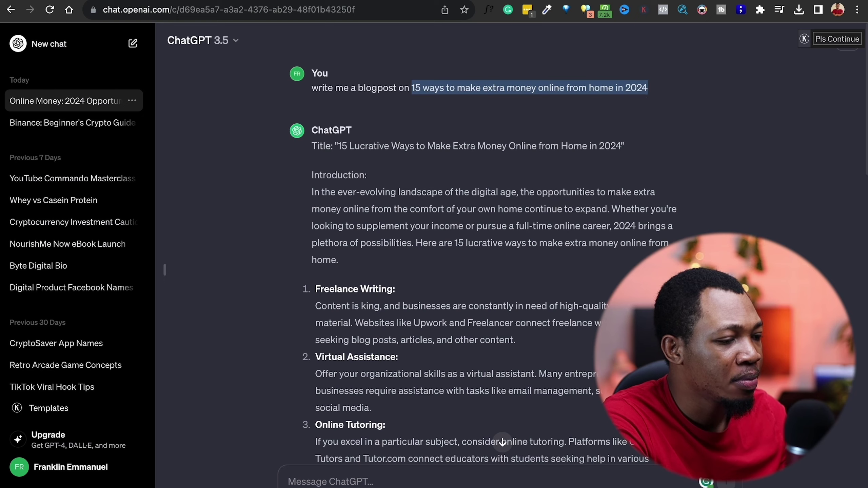
- Paste the copied title without its source formatting above "Hey there!" in the Google Docs document
{"action": "mouse_move", "coordinate": [710, 1]}
{"action": "left_click", "coordinate": [704, 18]}
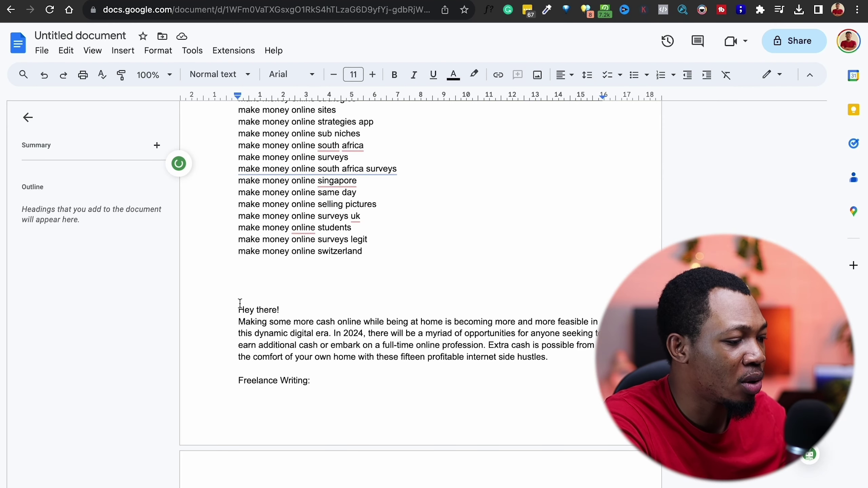
{"action": "left_click", "coordinate": [249, 289]}
{"action": "key", "text": "ctrl+v"}
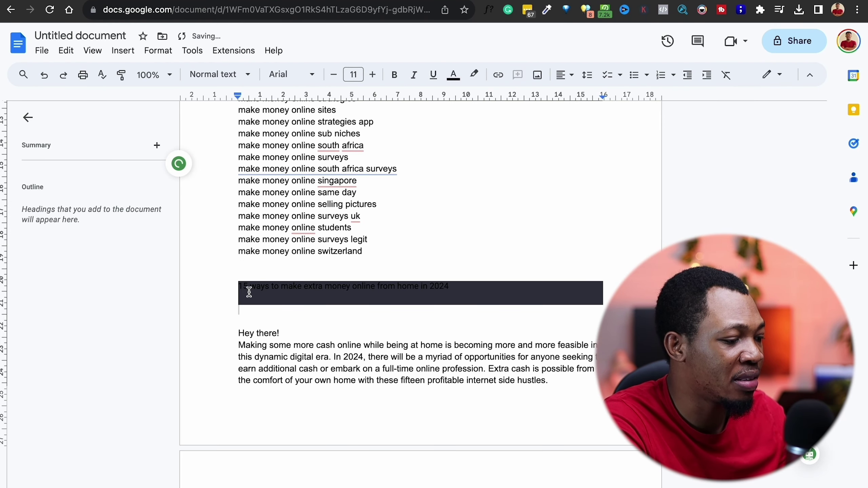
{"action": "key", "text": "ctrl+z"}
{"action": "key", "text": "ctrl+shift+v"}
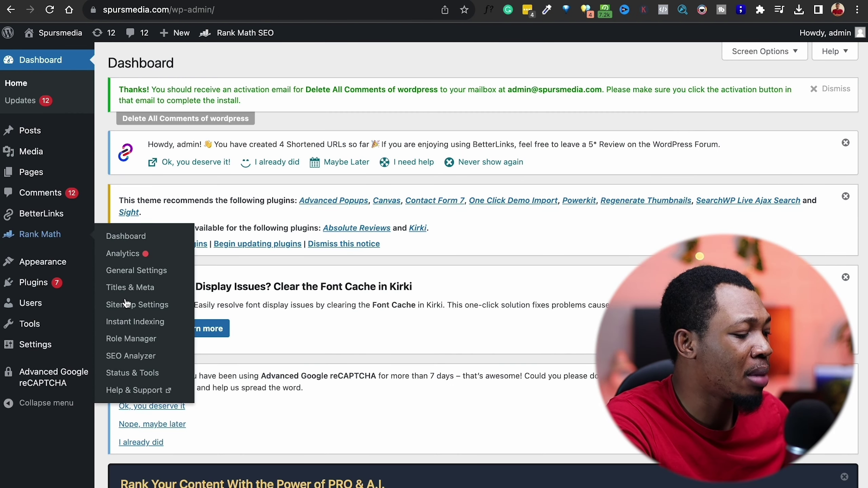
- Go to the site's installed plugins and open the page for adding a new plugin
{"action": "mouse_move", "coordinate": [33, 286]}
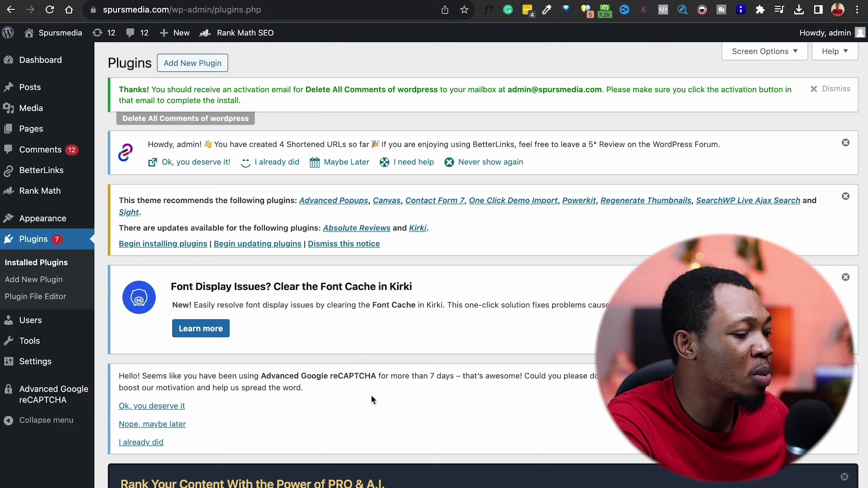
{"action": "scroll", "coordinate": [377, 394], "scroll_direction": "down", "scroll_amount": 10}
{"action": "scroll", "coordinate": [377, 393], "scroll_direction": "up", "scroll_amount": 10}
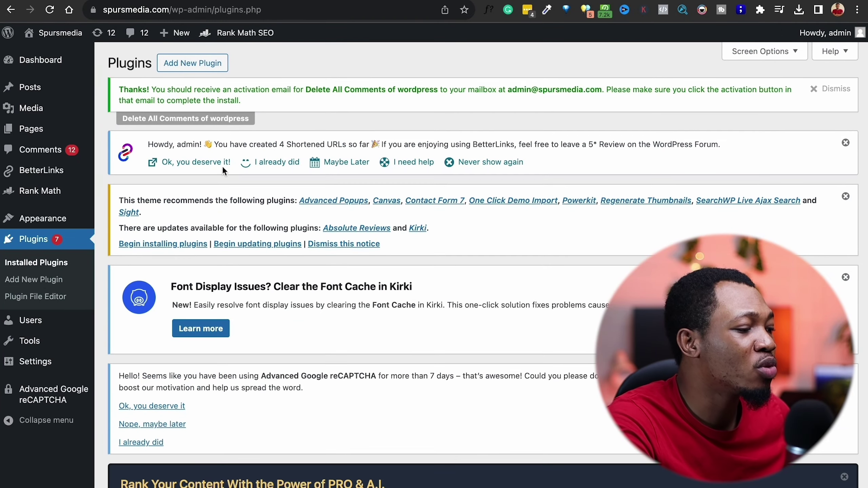
{"action": "left_click", "coordinate": [194, 64]}
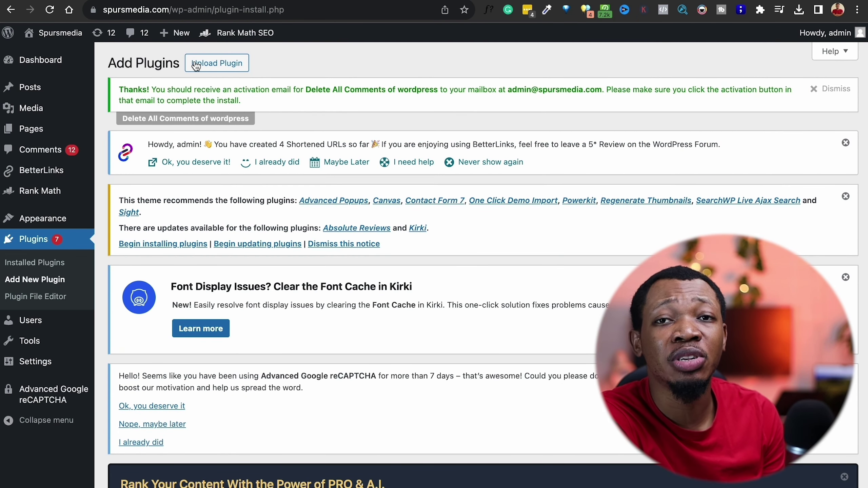
- Search the plugin directory for "rank math" and update the Rank Math SEO plugin
{"action": "scroll", "coordinate": [437, 210], "scroll_direction": "down", "scroll_amount": 10}
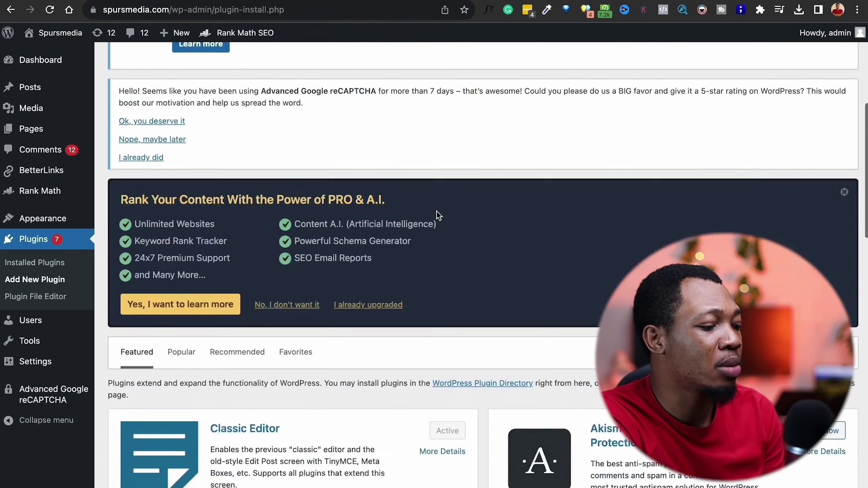
{"action": "left_click", "coordinate": [720, 165]}
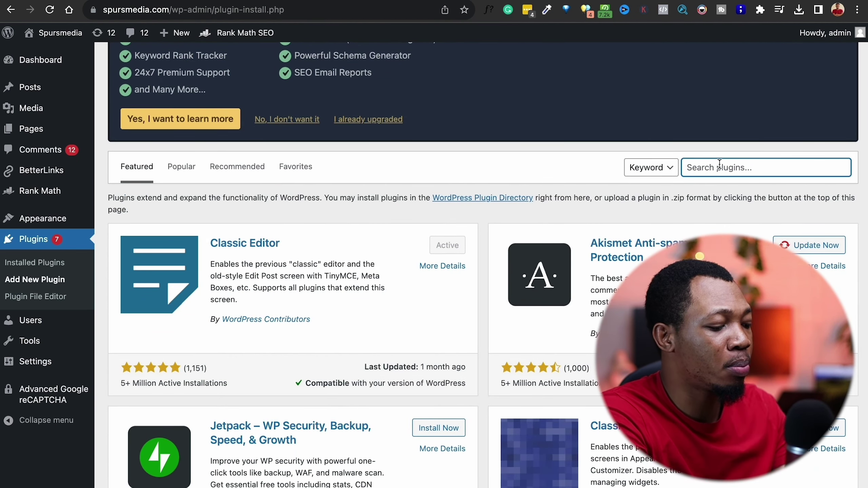
{"action": "type", "text": "rank math"}
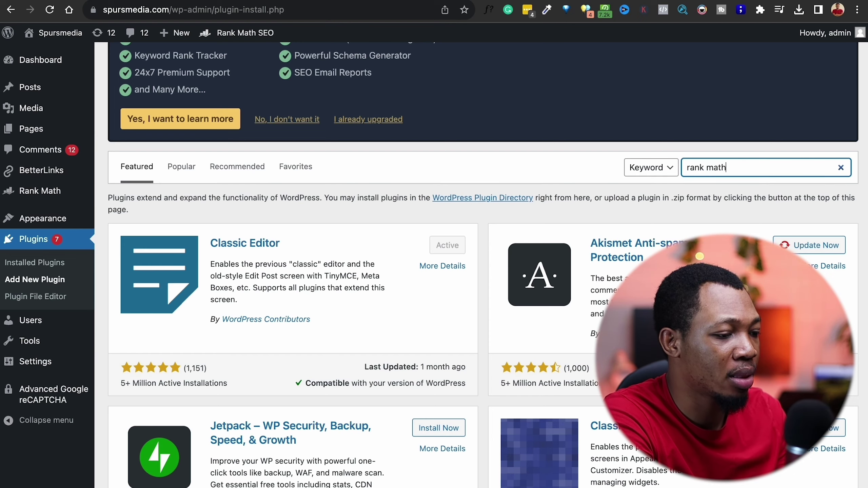
{"action": "scroll", "coordinate": [553, 238], "scroll_direction": "down", "scroll_amount": 5}
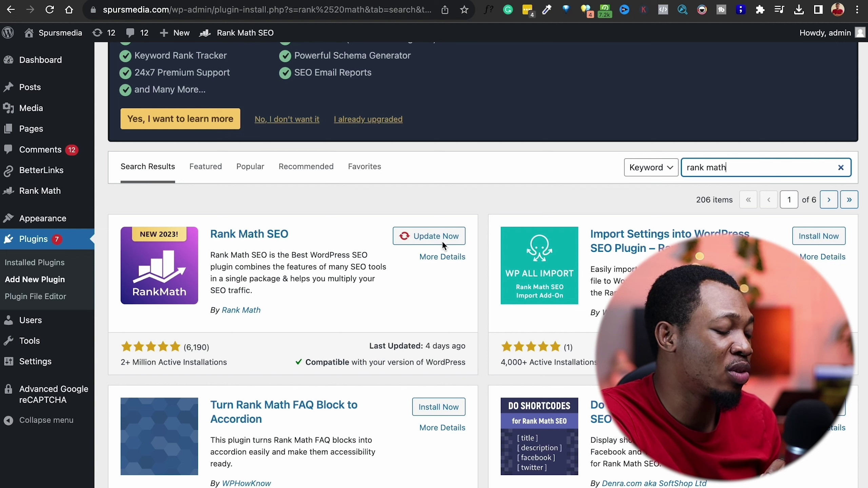
{"action": "left_click", "coordinate": [432, 237]}
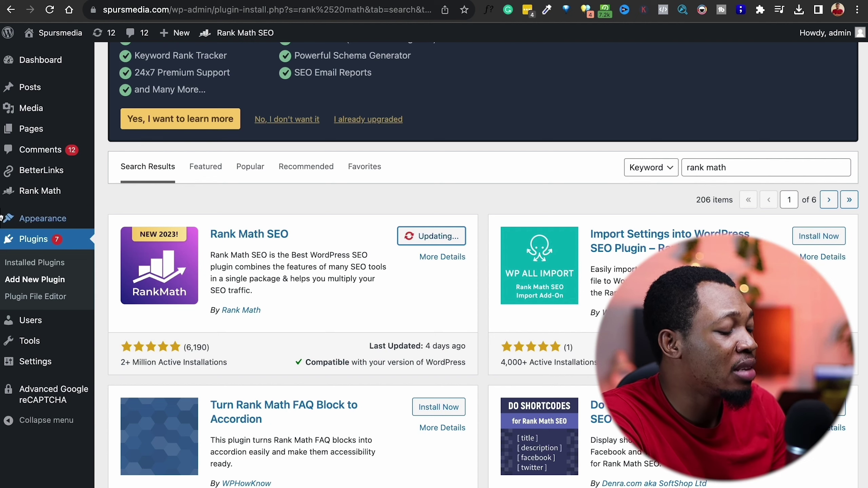
- Create a new post with the copied title "15 ways to make extra money online from home in 2024"
{"action": "mouse_move", "coordinate": [43, 204]}
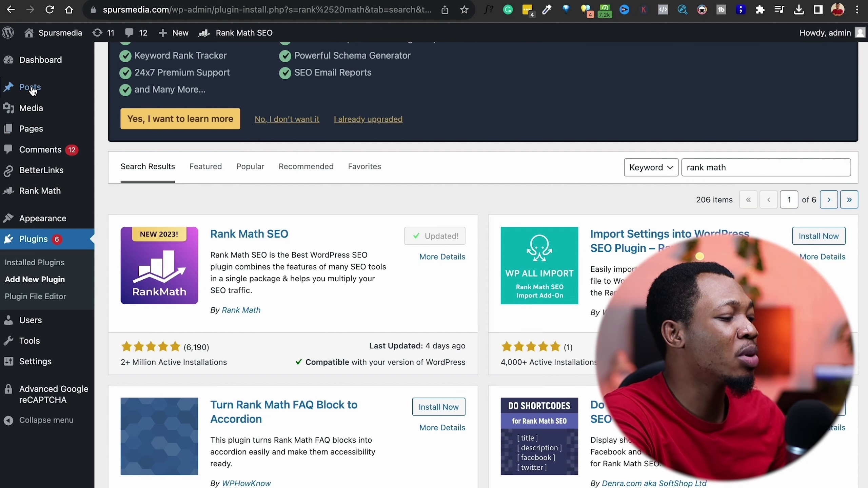
{"action": "mouse_move", "coordinate": [33, 90]}
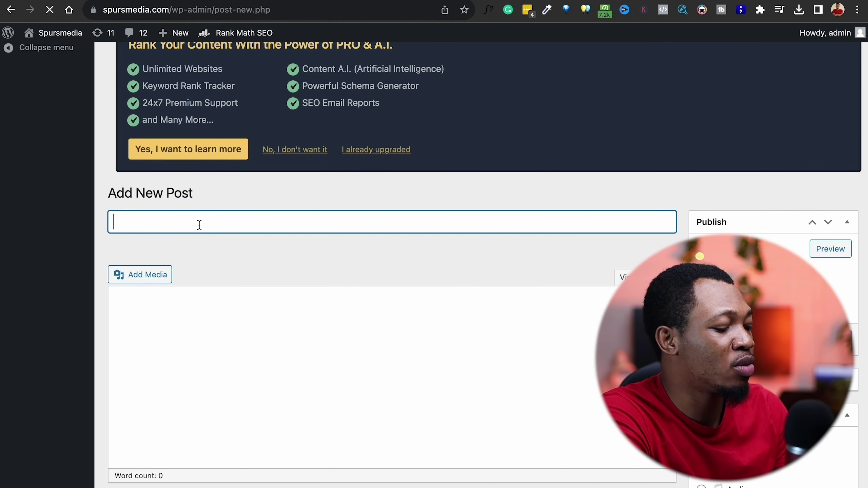
{"action": "key", "text": "super+v"}
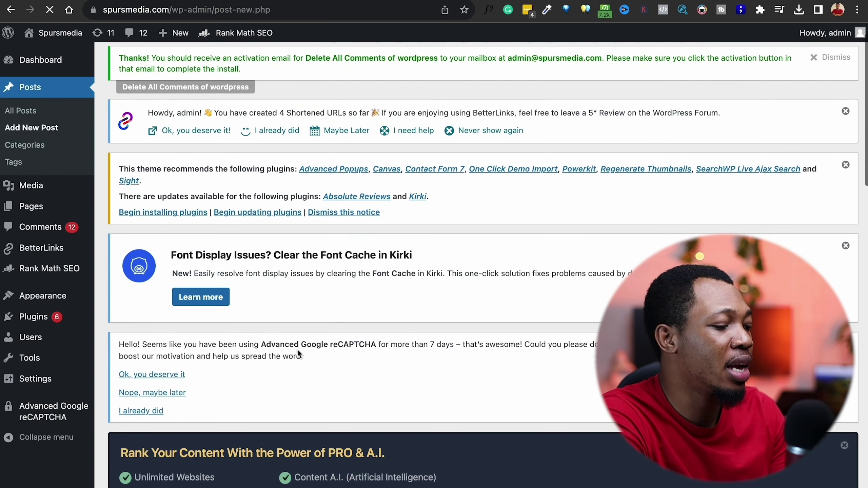
- Copy the full article starting at "Hey there!" from the Google Docs document into the body of the new WordPress post
{"action": "scroll", "coordinate": [297, 349], "scroll_direction": "down", "scroll_amount": 10}
{"action": "left_click", "coordinate": [245, 360]}
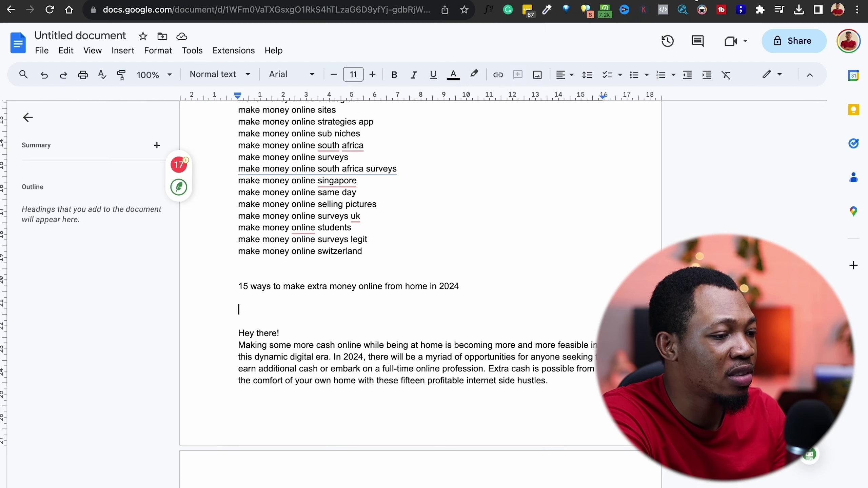
{"action": "left_click_drag", "start_coordinate": [238, 343], "coordinate": [553, 390]}
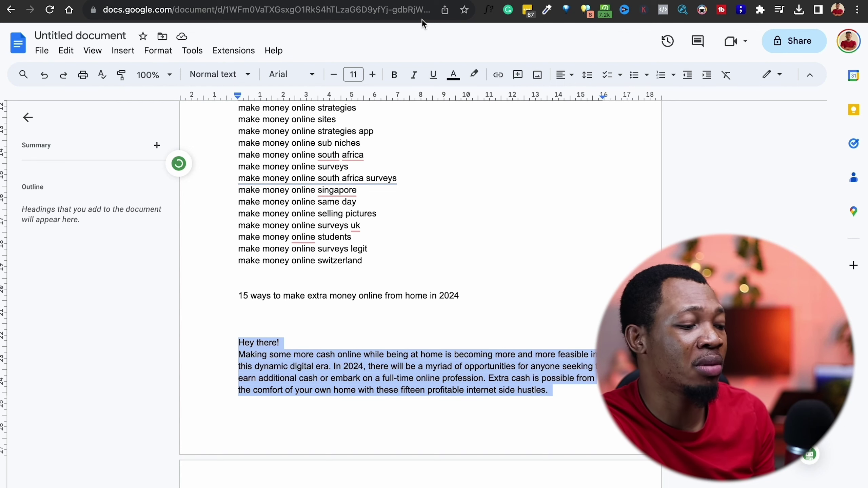
{"action": "key", "text": "ctrl+Tab"}
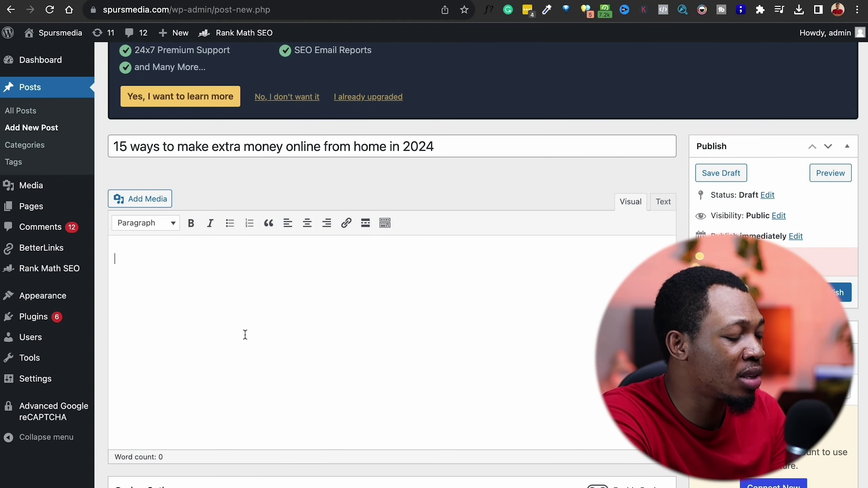
{"action": "key", "text": "ctrl+v"}
- Look through the pasted article in the post body, checking its introduction, section headings and paragraphs
{"action": "scroll", "coordinate": [231, 321], "scroll_direction": "up", "scroll_amount": 5}
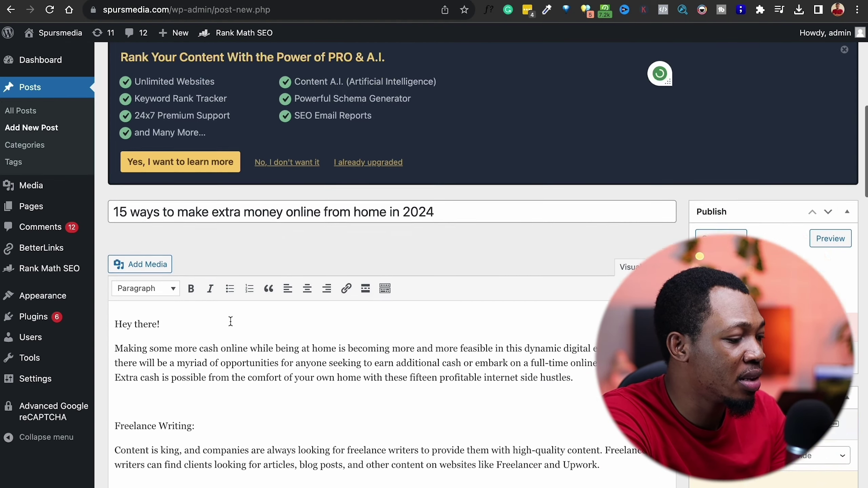
{"action": "scroll", "coordinate": [230, 321], "scroll_direction": "down", "scroll_amount": 13}
{"action": "scroll", "coordinate": [230, 322], "scroll_direction": "down", "scroll_amount": 2}
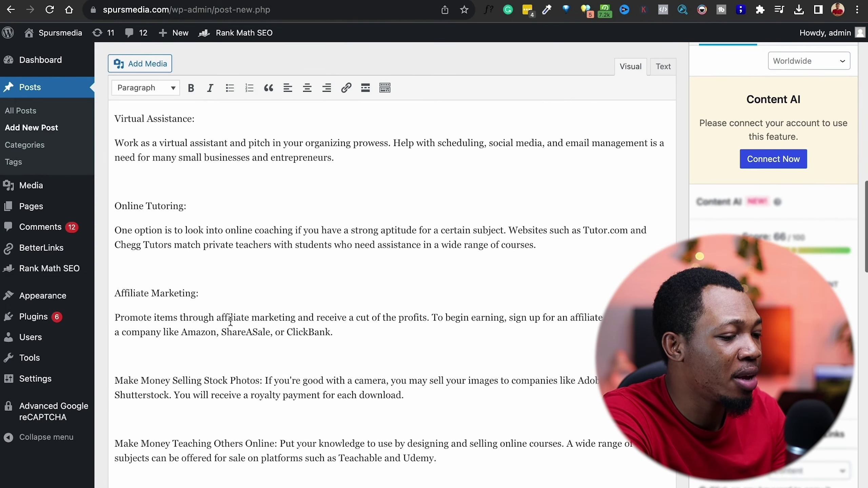
{"action": "scroll", "coordinate": [230, 322], "scroll_direction": "up", "scroll_amount": 10}
{"action": "scroll", "coordinate": [231, 322], "scroll_direction": "up", "scroll_amount": 3}
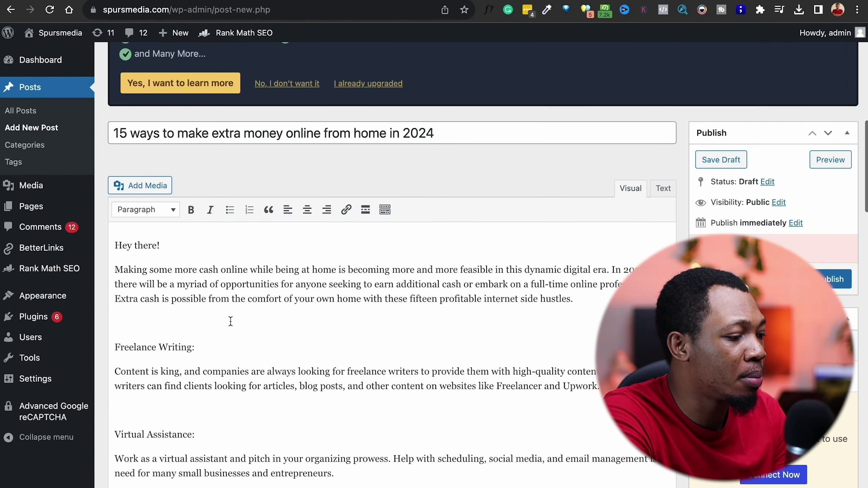
{"action": "scroll", "coordinate": [250, 329], "scroll_direction": "down", "scroll_amount": 10}
{"action": "scroll", "coordinate": [250, 329], "scroll_direction": "down", "scroll_amount": 20}
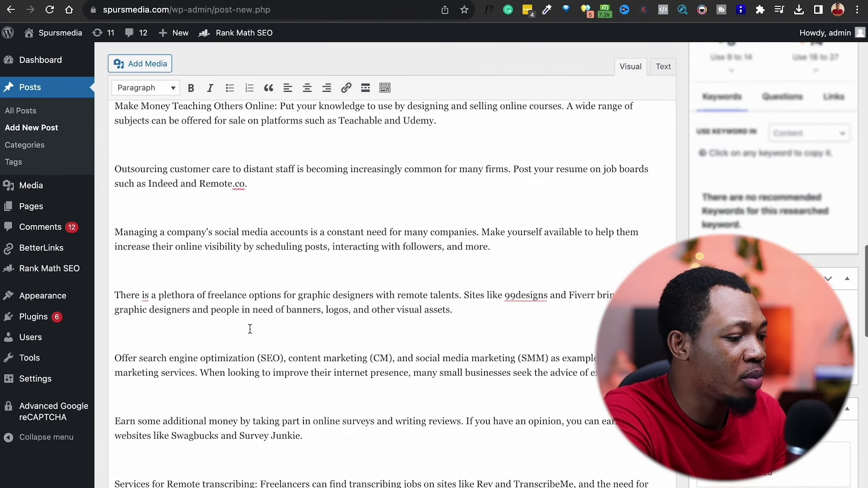
- Copy "make money online from home" from the AnswerThePublic search and add it as the post's Rank Math focus keyword
{"action": "scroll", "coordinate": [250, 328], "scroll_direction": "down", "scroll_amount": 3}
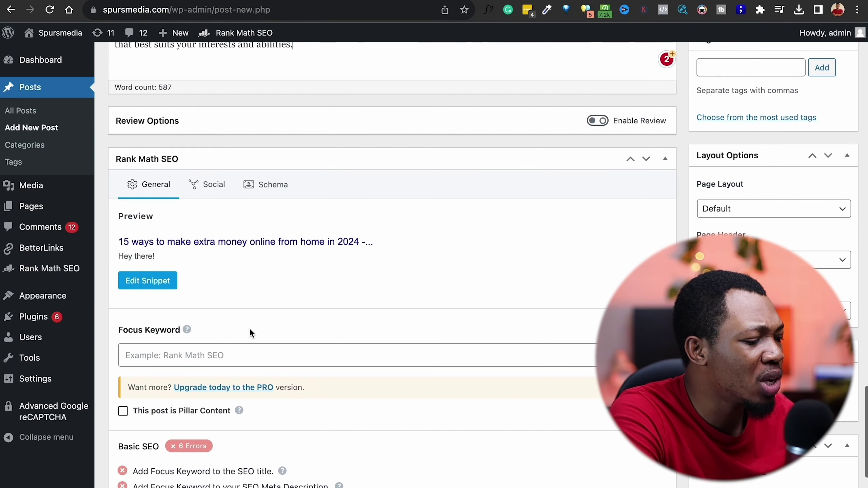
{"action": "left_click", "coordinate": [241, 356]}
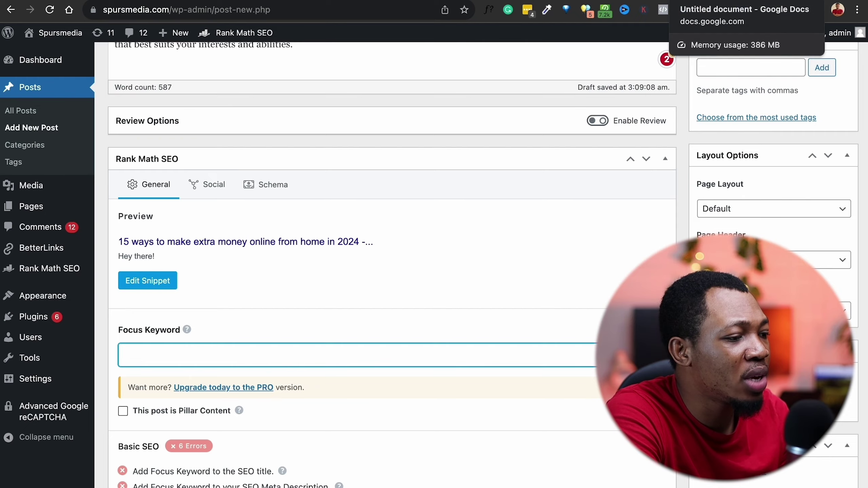
{"action": "left_click", "coordinate": [735, 1]}
{"action": "scroll", "coordinate": [393, 125], "scroll_direction": "up", "scroll_amount": 20}
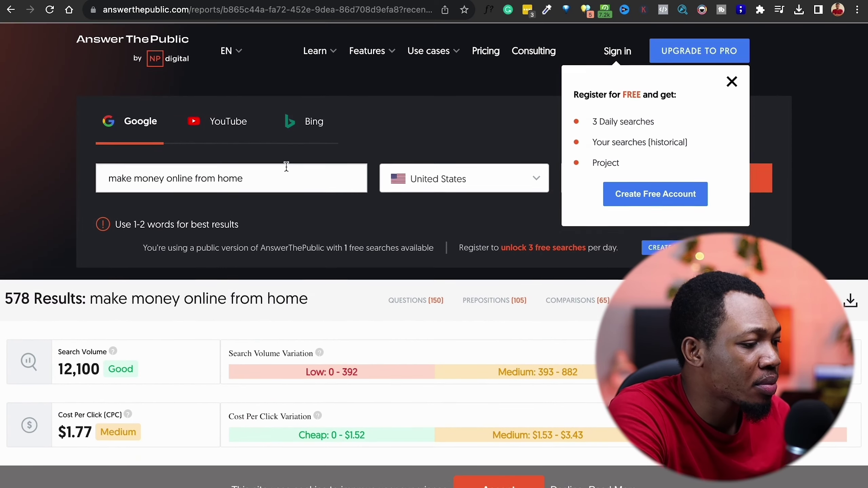
{"action": "left_click", "coordinate": [287, 168]}
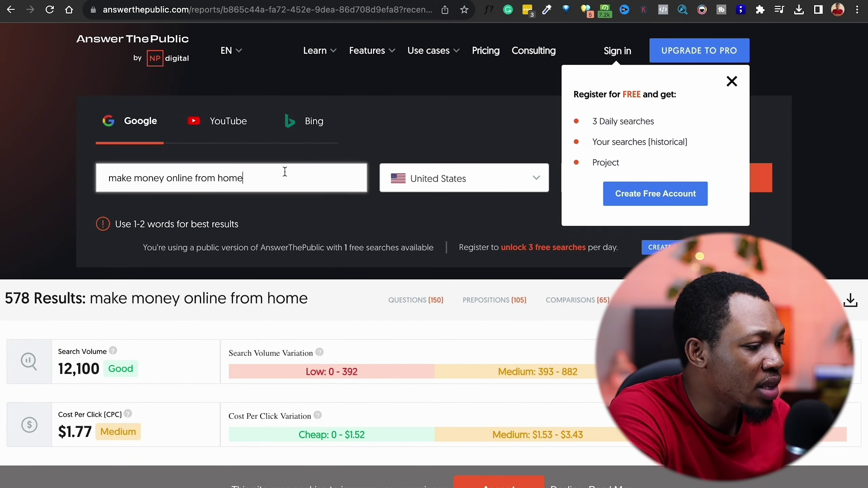
{"action": "key", "text": "super+a"}
{"action": "key", "text": "super+c"}
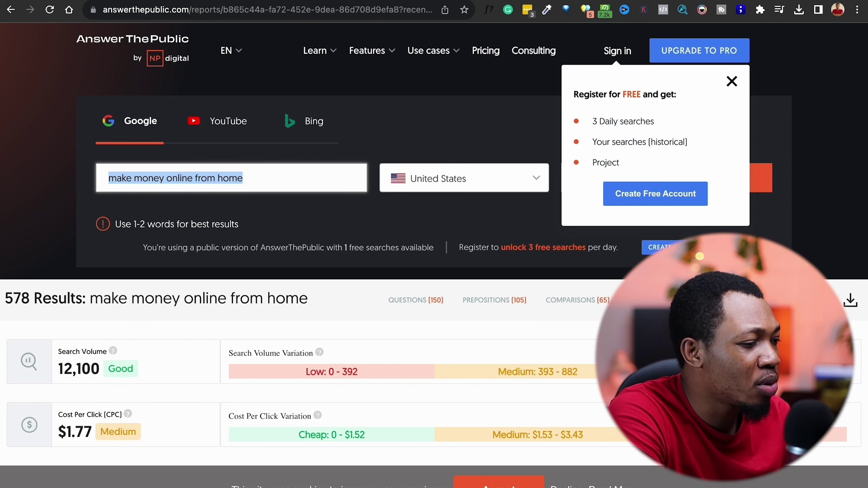
{"action": "left_click", "coordinate": [270, 1]}
{"action": "key", "text": "super+v"}
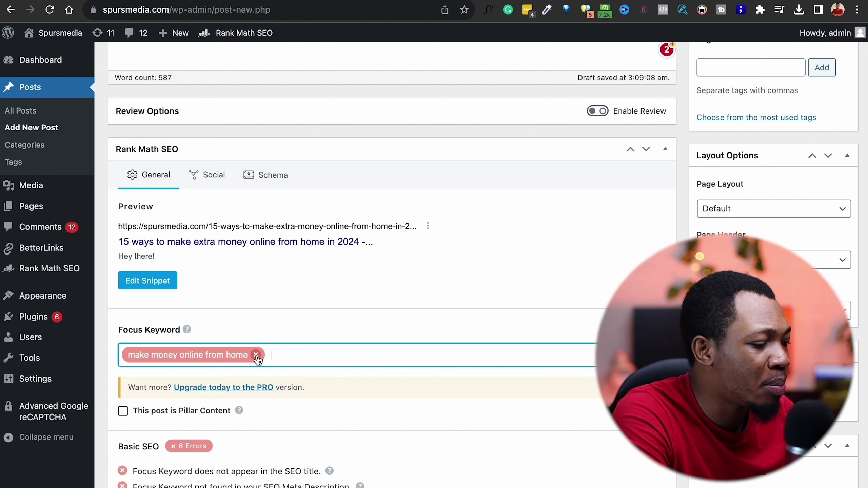
{"action": "scroll", "coordinate": [332, 362], "scroll_direction": "down", "scroll_amount": 3}
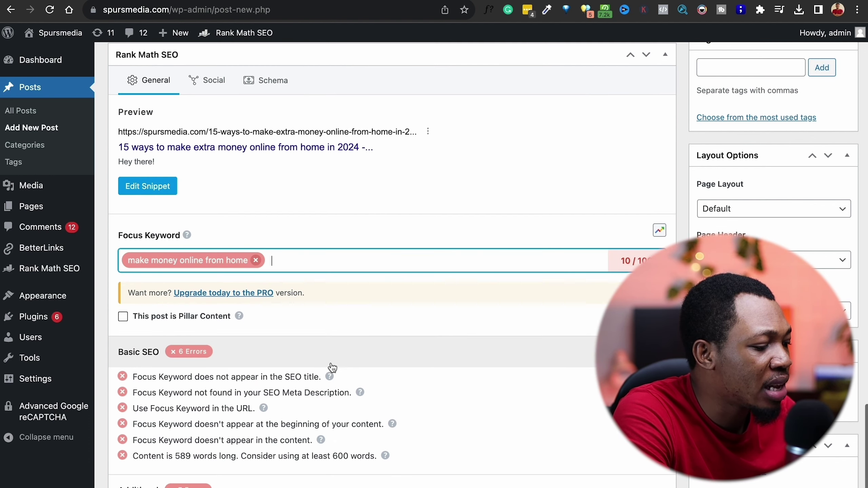
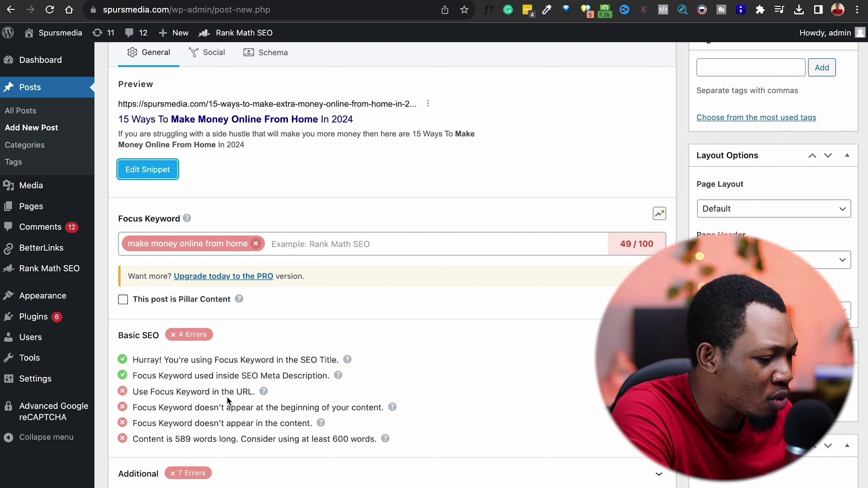
- Change the permalink in the Rank Math snippet to "15-ways-to-make-money-online-from-home-in-2024" and close the snippet editor
{"action": "left_click", "coordinate": [158, 172]}
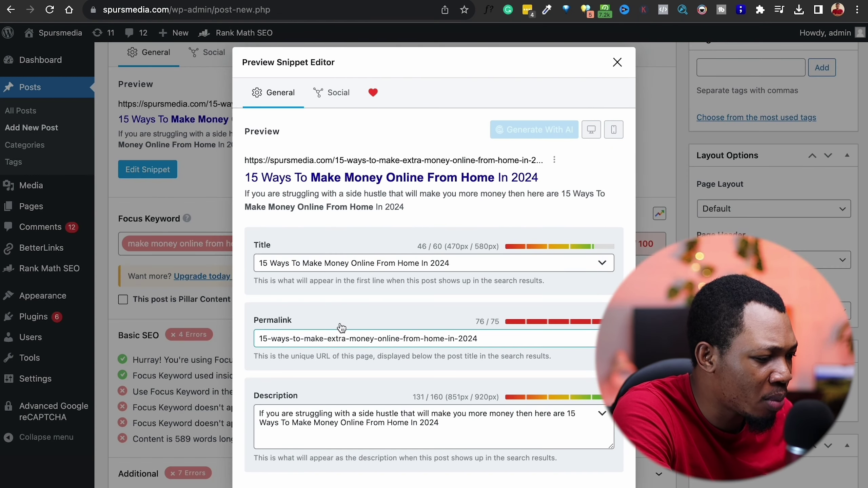
{"action": "left_click", "coordinate": [349, 339]}
{"action": "key", "text": "BackSpace"}
{"action": "key", "text": "BackSpace"}
{"action": "key", "text": "BackSpace"}
{"action": "key", "text": "BackSpace"}
{"action": "key", "text": "BackSpace"}
{"action": "key", "text": "BackSpace"}
{"action": "key", "text": "BackSpace"}
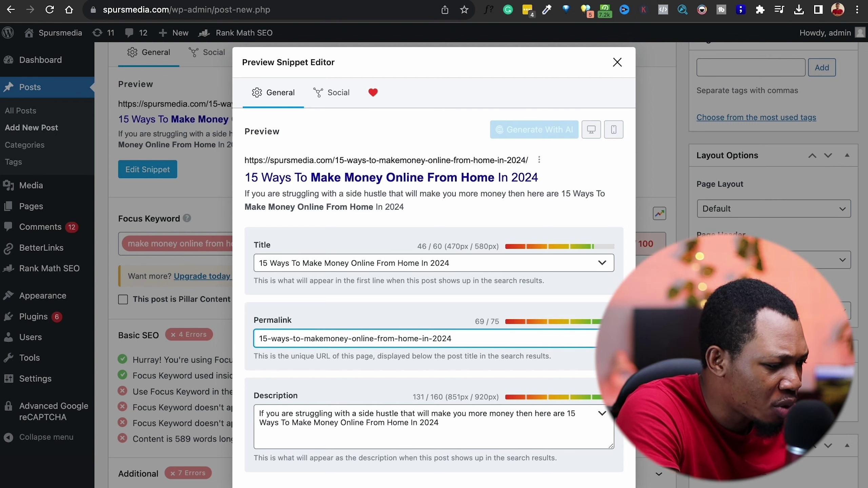
{"action": "type", "text": "-"}
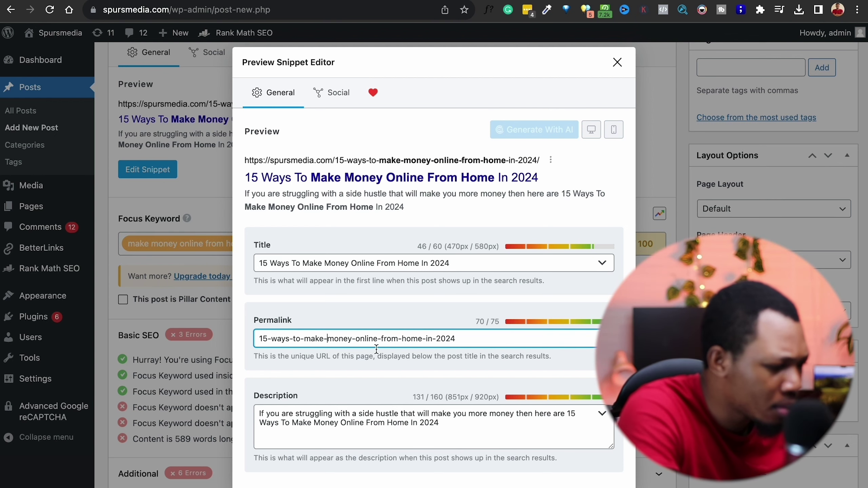
{"action": "left_click", "coordinate": [618, 63]}
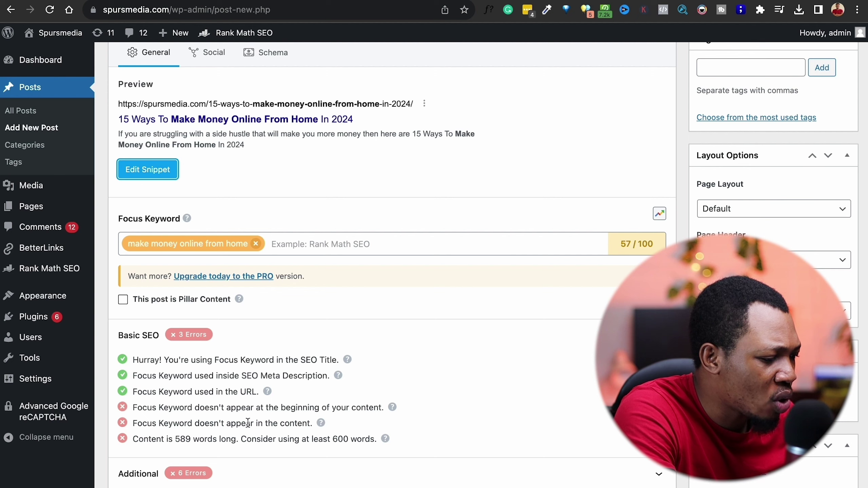
- Add "This article will expose you to 15 Ways To Make Money Online From Home In 2024." to the introduction after "full-time online profession."
{"action": "left_click_drag", "start_coordinate": [198, 423], "coordinate": [314, 428]}
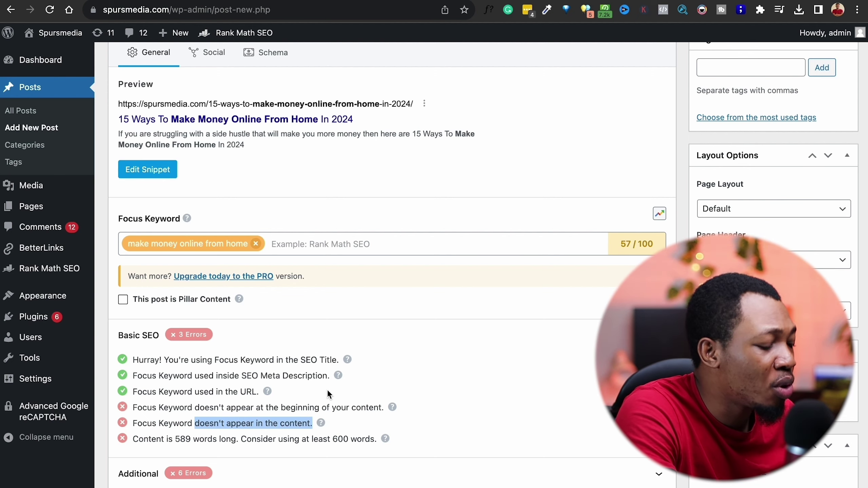
{"action": "scroll", "coordinate": [327, 390], "scroll_direction": "up", "scroll_amount": 15}
{"action": "scroll", "coordinate": [327, 390], "scroll_direction": "down", "scroll_amount": 10}
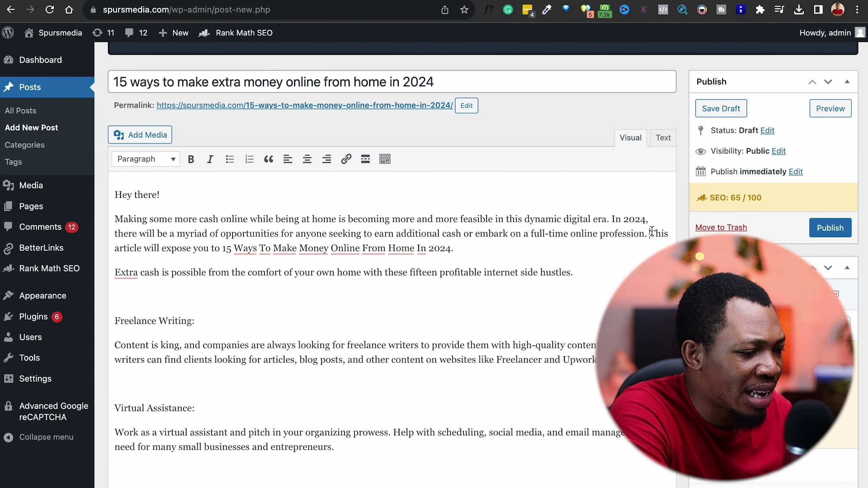
{"action": "left_click_drag", "start_coordinate": [650, 232], "coordinate": [631, 247]}
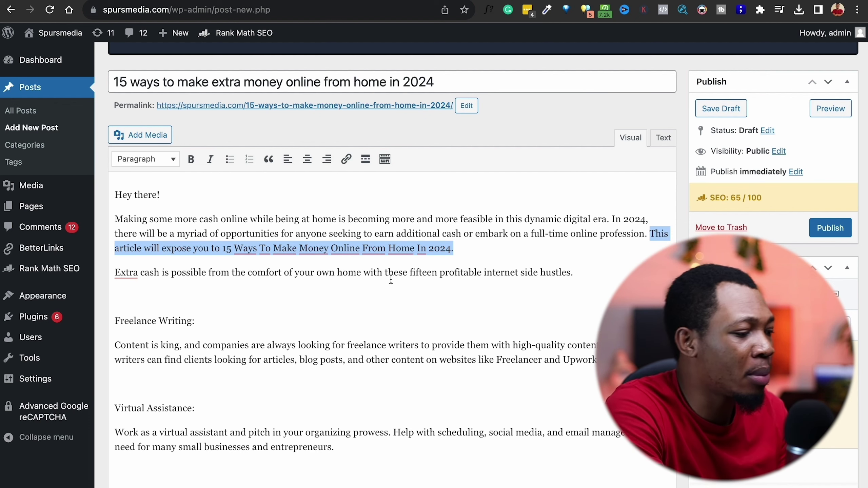
- Add "This is the first of 15 Ways To Make Money Online From Home In 2024." to the end of the Freelance Writing paragraph
{"action": "scroll", "coordinate": [390, 280], "scroll_direction": "down", "scroll_amount": 3}
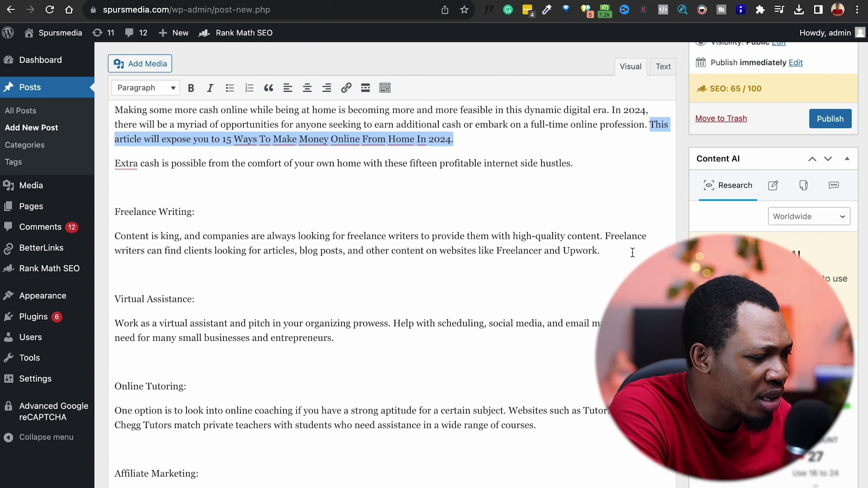
{"action": "left_click", "coordinate": [607, 254]}
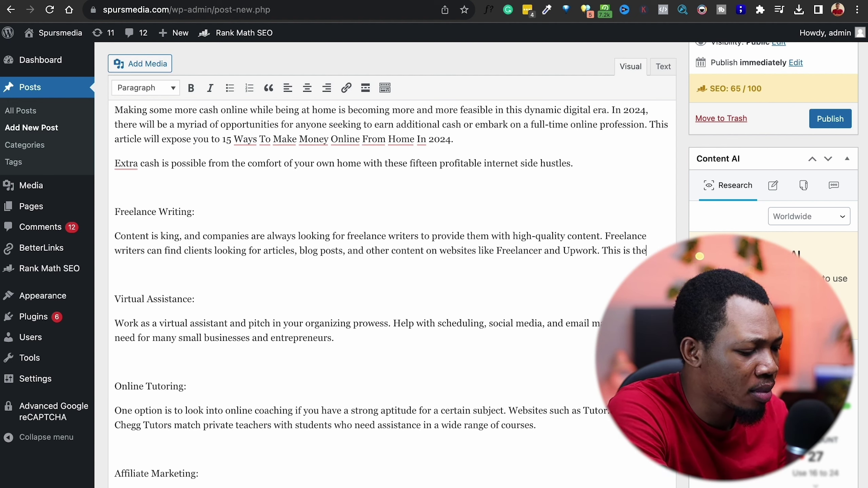
{"action": "type", "text": "of"}
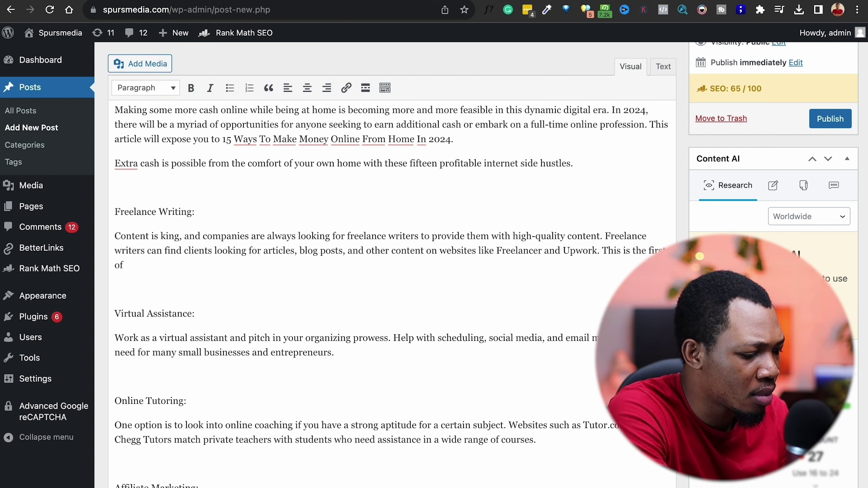
{"action": "type", "text": "15 Ways To Make Money Online From Home In 2024"}
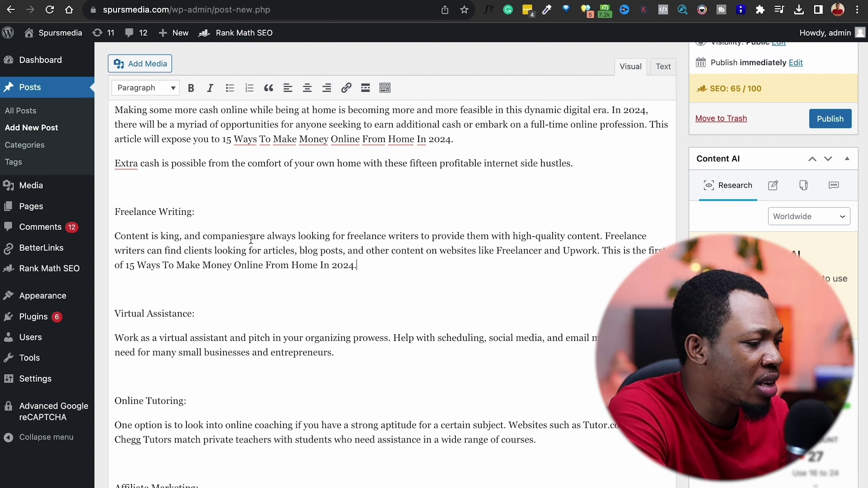
- Format the "Freelance Writing:" and "Virtual Assistance:" lines as bold Heading 2 subheadings, with "Freelance Writing:" also underlined
{"action": "left_click_drag", "start_coordinate": [204, 212], "coordinate": [111, 214]}
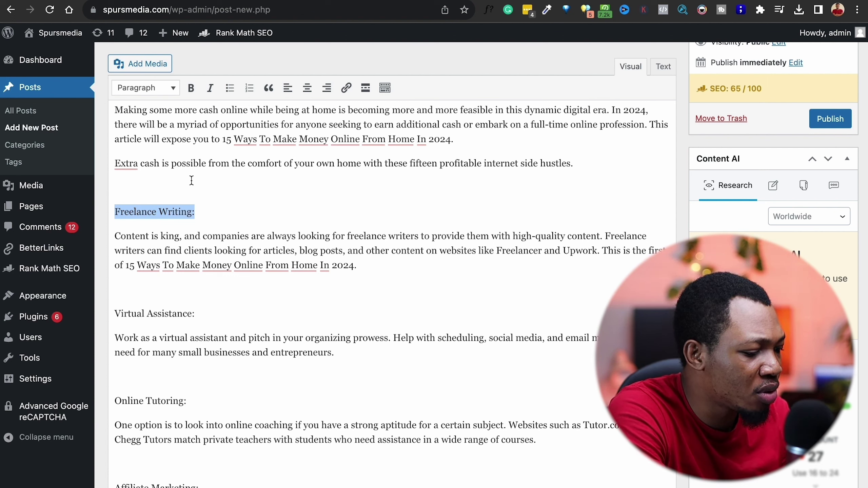
{"action": "left_click", "coordinate": [164, 89]}
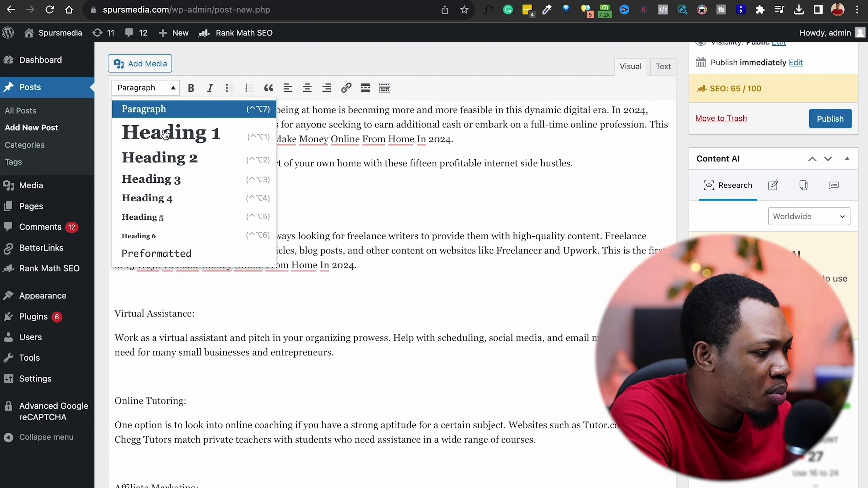
{"action": "left_click", "coordinate": [166, 166]}
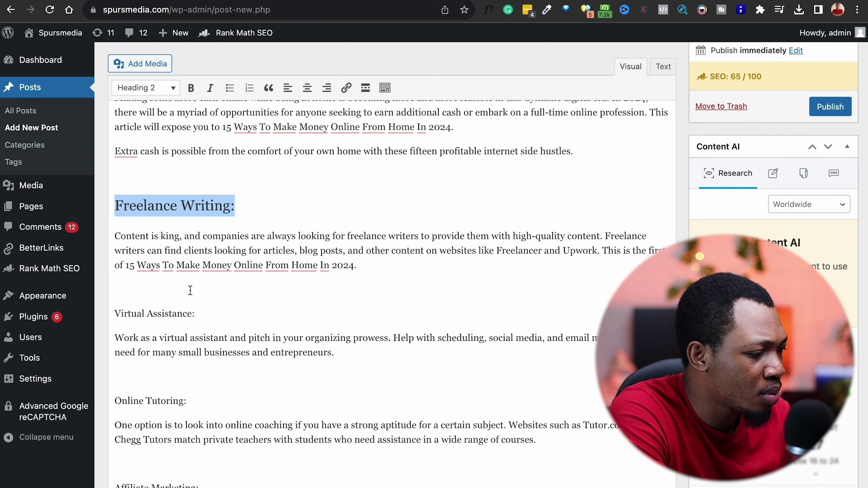
{"action": "key", "text": "super+b"}
{"action": "left_click_drag", "start_coordinate": [220, 312], "coordinate": [118, 311]}
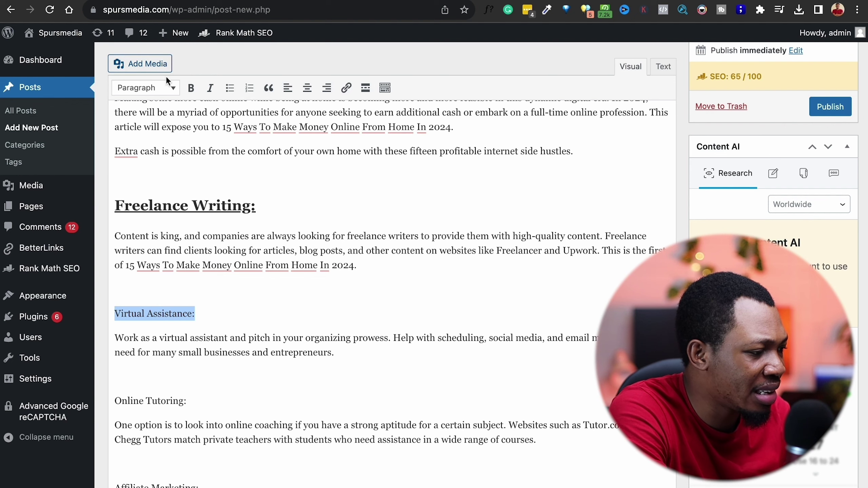
{"action": "left_click", "coordinate": [167, 91]}
{"action": "left_click", "coordinate": [187, 159]}
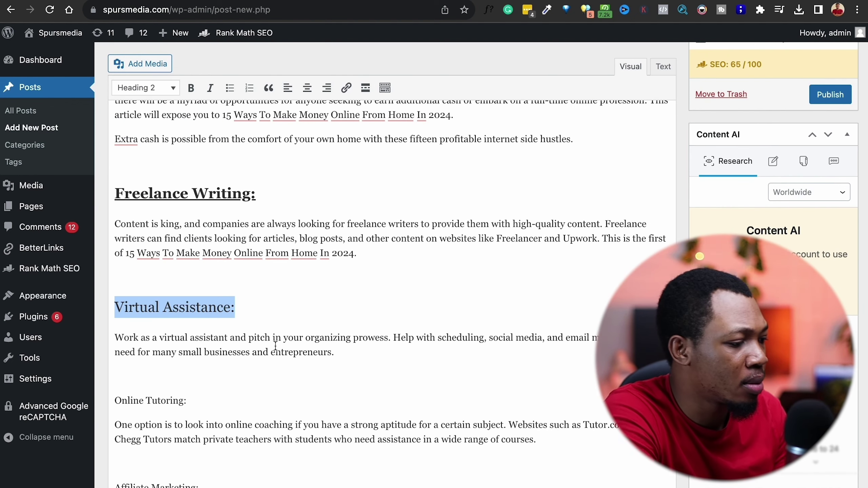
{"action": "key", "text": "ctrl+b"}
- Examine the Additional, Title Readability and Content Readability checks in the post's Rank Math SEO analysis
{"action": "scroll", "coordinate": [275, 347], "scroll_direction": "down", "scroll_amount": 15}
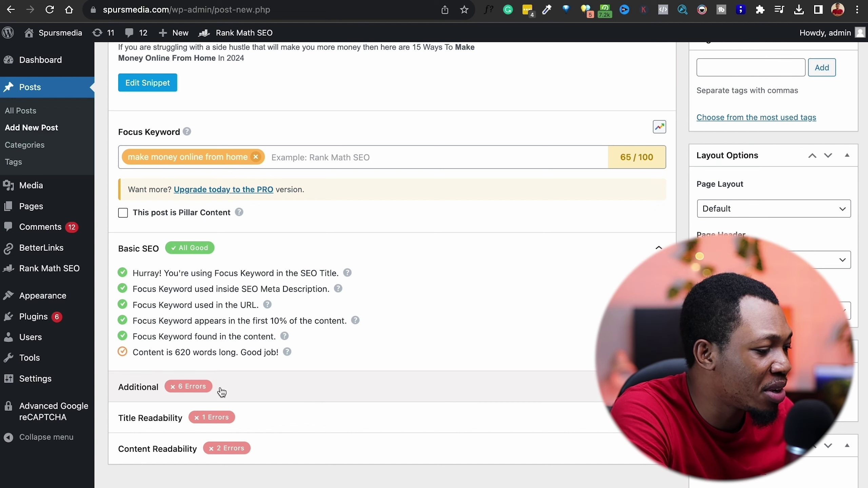
{"action": "left_click", "coordinate": [359, 387]}
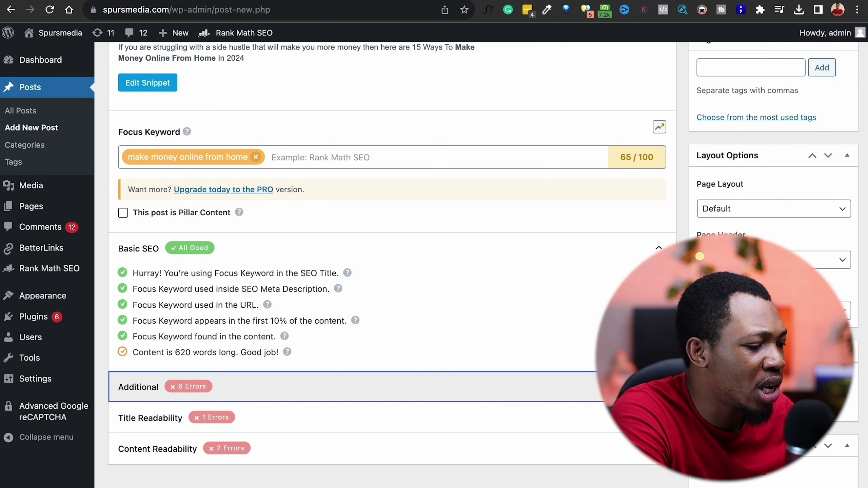
{"action": "scroll", "coordinate": [347, 435], "scroll_direction": "down", "scroll_amount": 3}
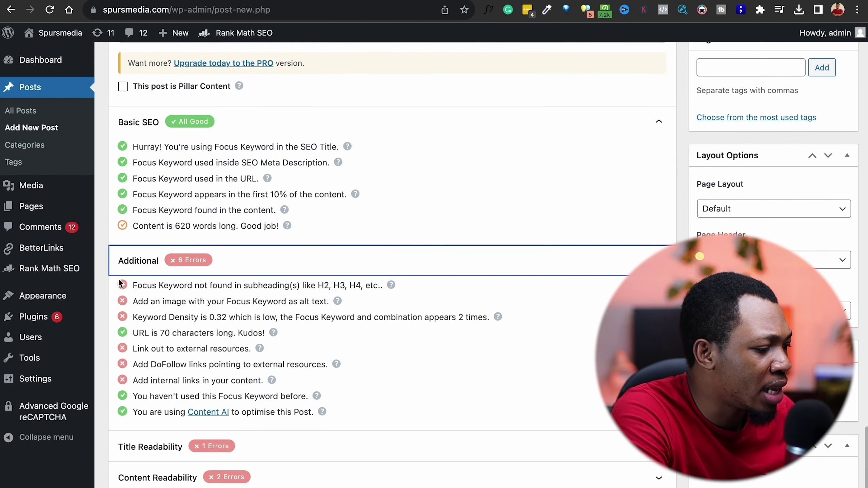
{"action": "scroll", "coordinate": [122, 380], "scroll_direction": "down", "scroll_amount": 1}
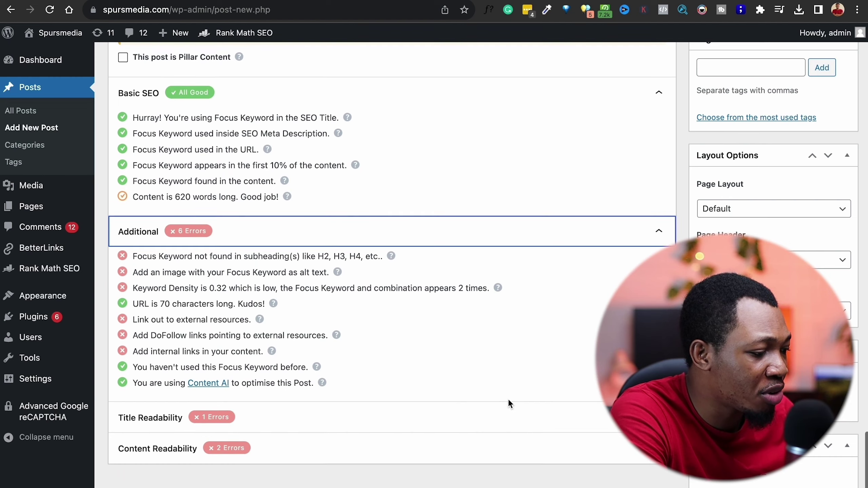
{"action": "left_click", "coordinate": [122, 418]}
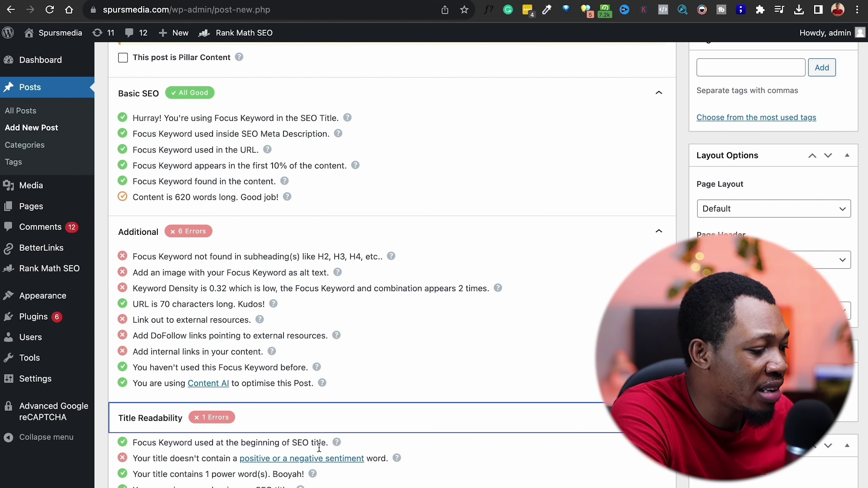
{"action": "scroll", "coordinate": [122, 458], "scroll_direction": "down", "scroll_amount": 3}
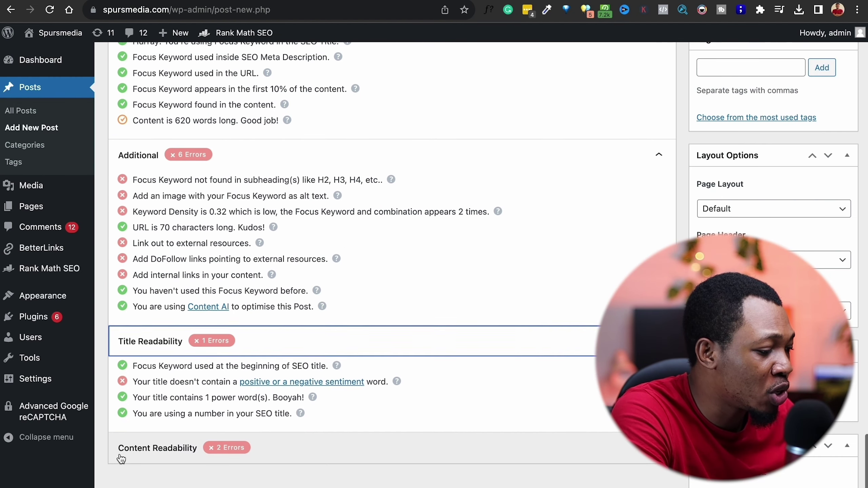
{"action": "left_click", "coordinate": [123, 448]}
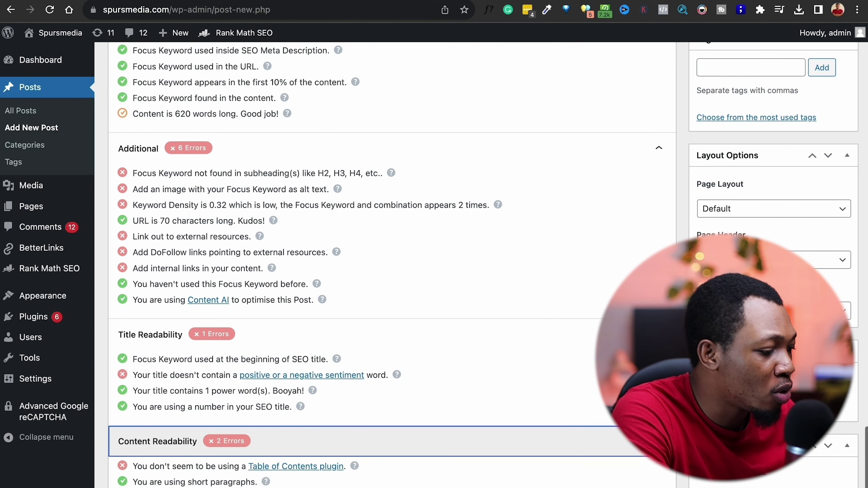
{"action": "scroll", "coordinate": [124, 448], "scroll_direction": "down", "scroll_amount": 2}
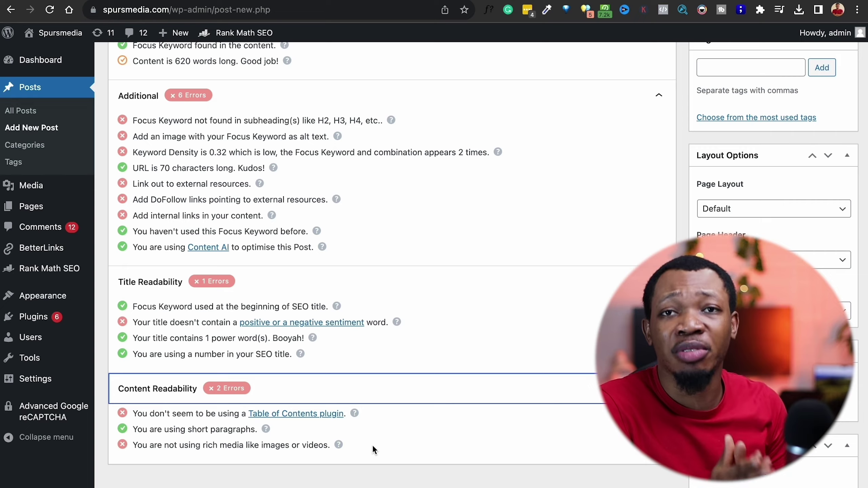
- Upload bitcoin-2902690_1280.jpg from the Downloads folder as the image for the post's featured image
{"action": "scroll", "coordinate": [372, 445], "scroll_direction": "up", "scroll_amount": 20}
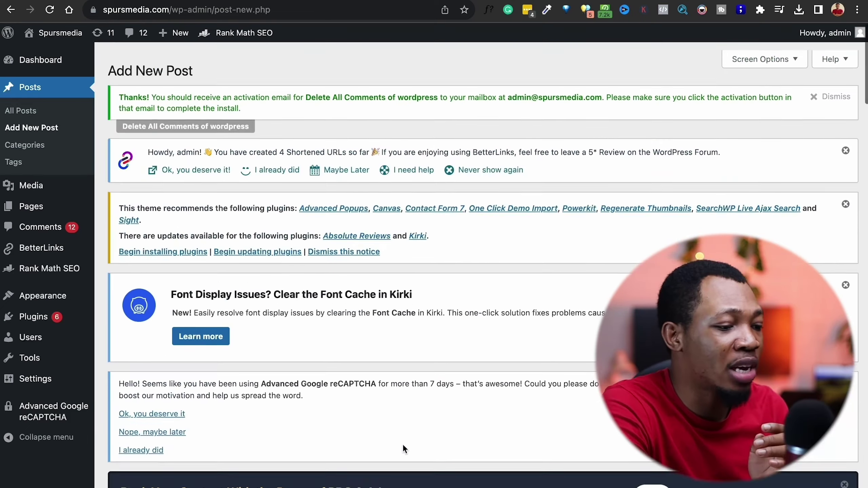
{"action": "scroll", "coordinate": [474, 427], "scroll_direction": "down", "scroll_amount": 8}
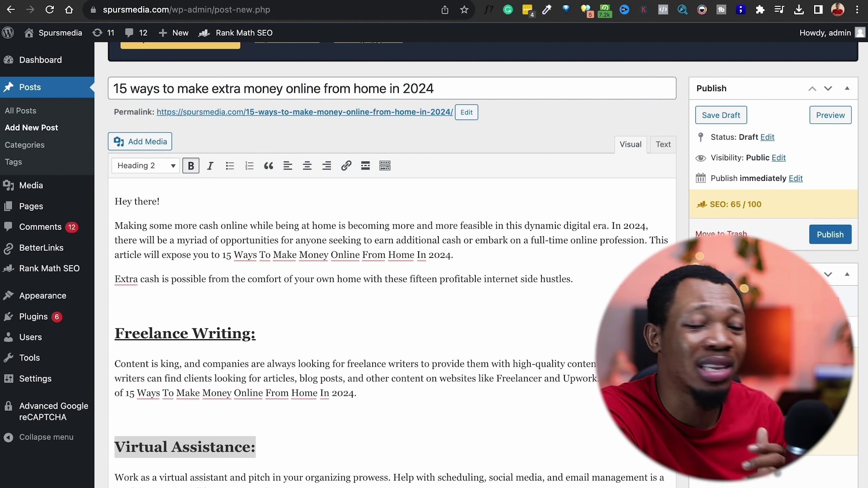
{"action": "scroll", "coordinate": [599, 285], "scroll_direction": "down", "scroll_amount": 20}
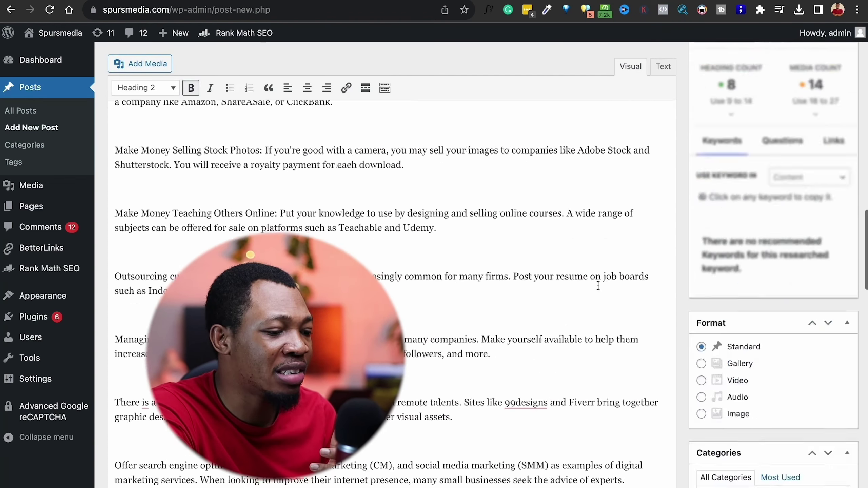
{"action": "scroll", "coordinate": [598, 285], "scroll_direction": "down", "scroll_amount": 20}
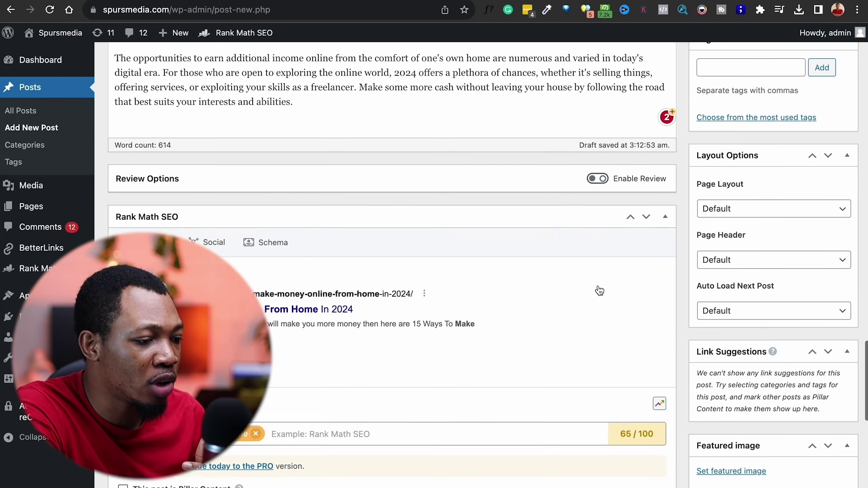
{"action": "left_click", "coordinate": [731, 473]}
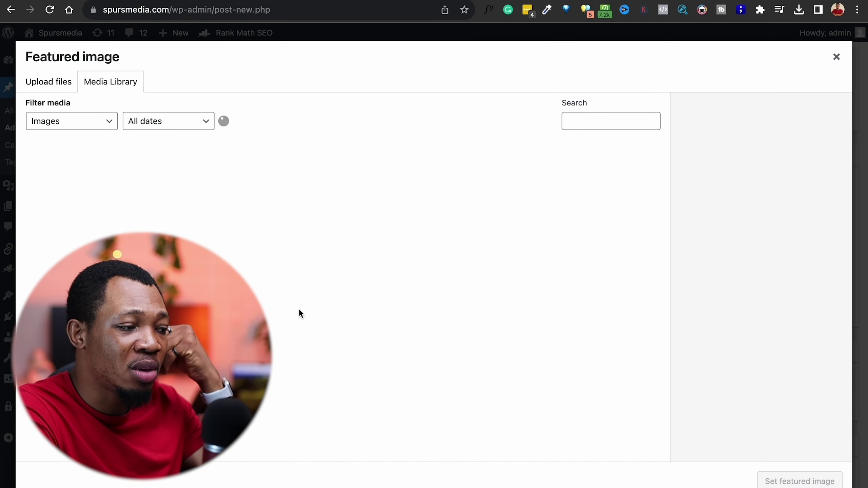
{"action": "left_click", "coordinate": [60, 81]}
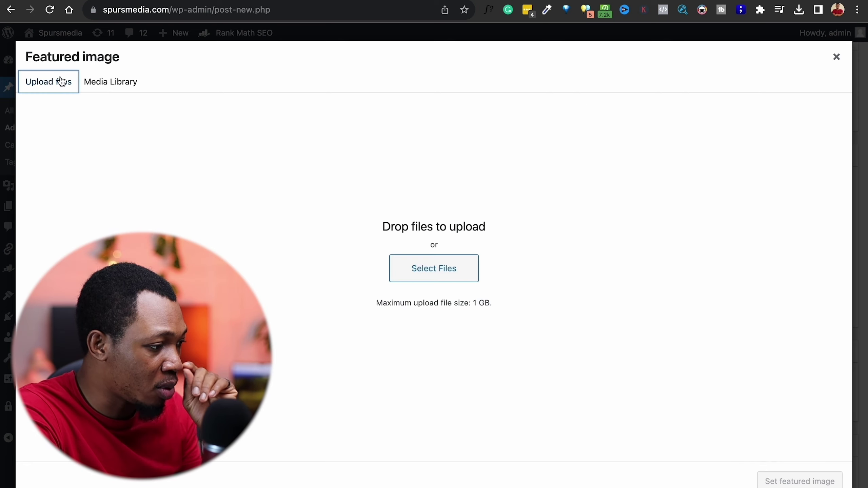
{"action": "left_click", "coordinate": [464, 276]}
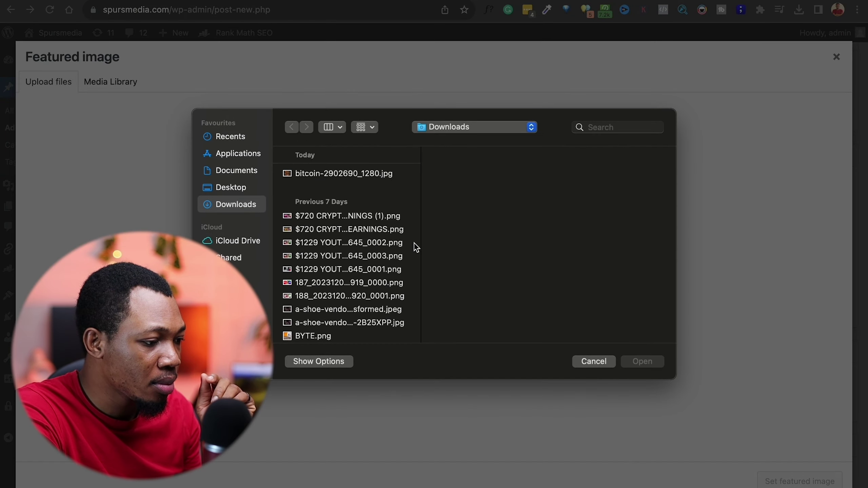
{"action": "left_click", "coordinate": [330, 174]}
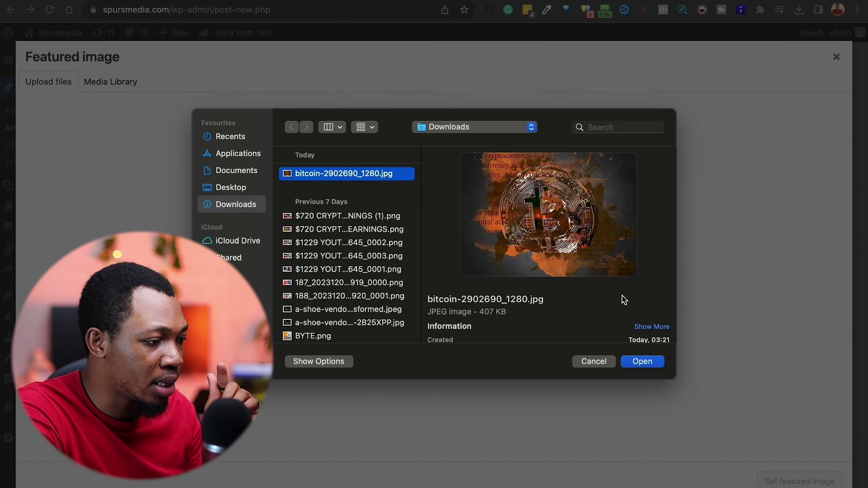
{"action": "left_click", "coordinate": [643, 362]}
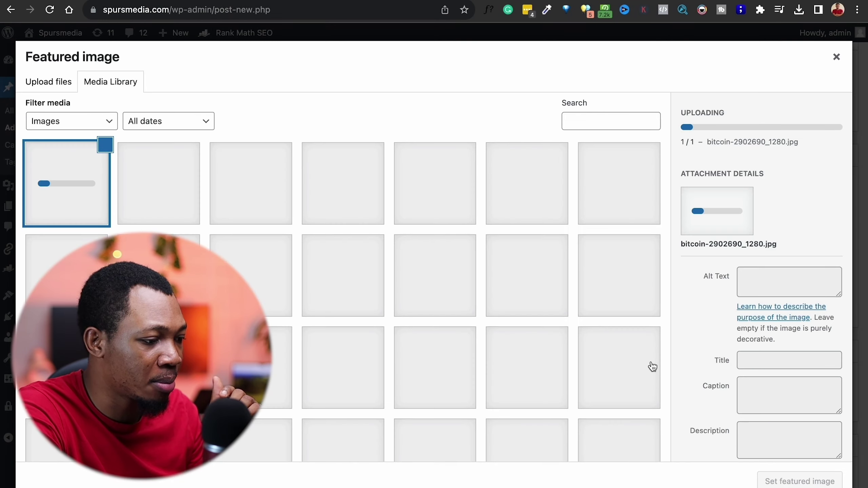
- Give the uploaded image the alt text "15 Ways To Make Money Online From Home In 2024" and set it as the featured image
{"action": "left_click", "coordinate": [758, 281]}
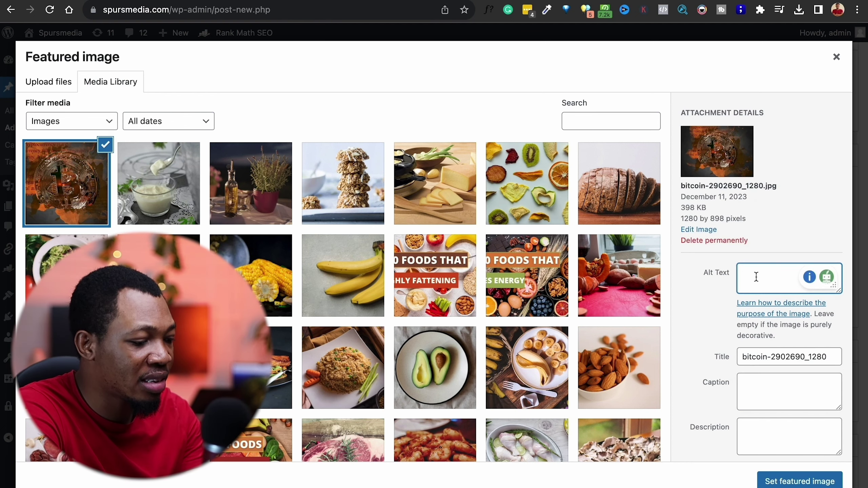
{"action": "type", "text": "15 Ways To Make Money Online From Home In 2024"}
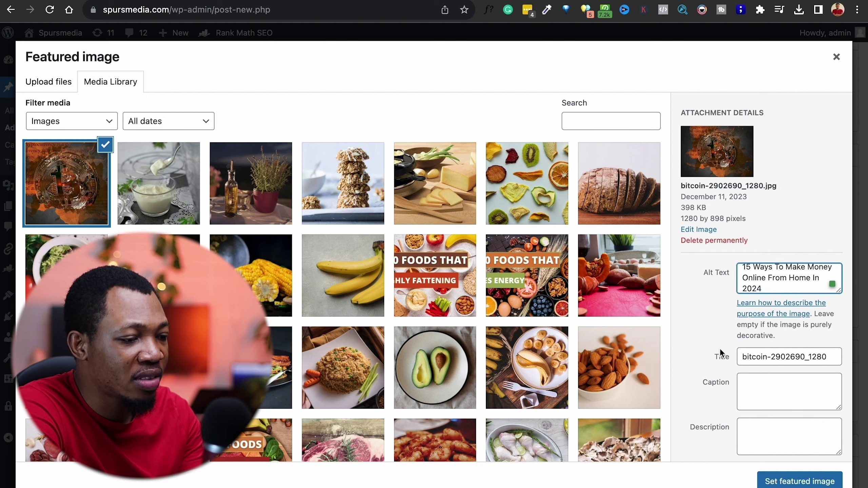
{"action": "left_click", "coordinate": [791, 480]}
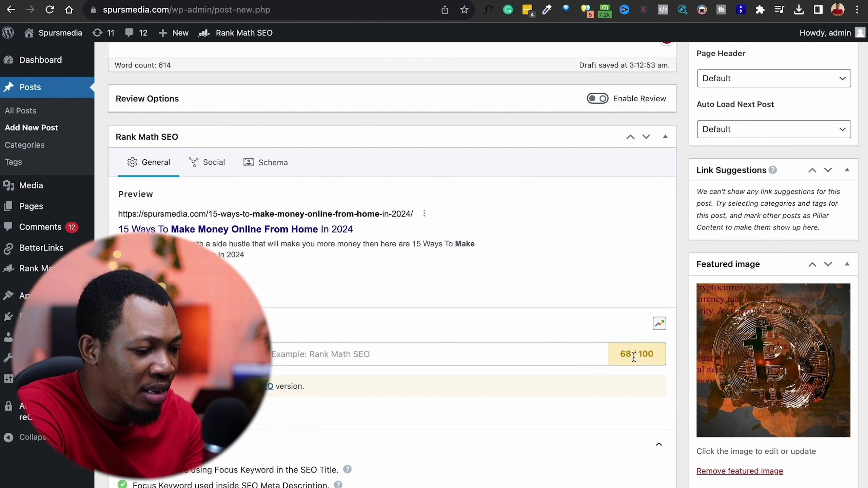
- Insert "15 Ways To Make Money Online From Home In 2024" on the empty line above "Freelance Writing:" and format it as a heading
{"action": "scroll", "coordinate": [553, 402], "scroll_direction": "down", "scroll_amount": 7}
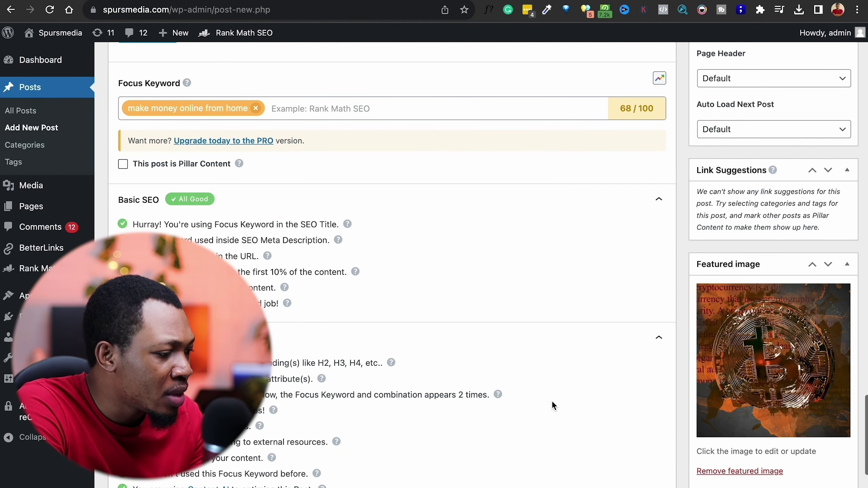
{"action": "scroll", "coordinate": [552, 401], "scroll_direction": "down", "scroll_amount": 1}
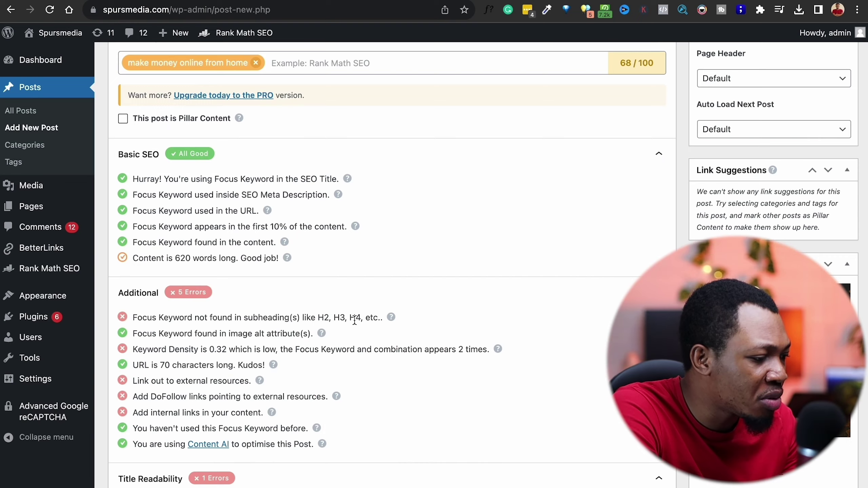
{"action": "scroll", "coordinate": [355, 321], "scroll_direction": "up", "scroll_amount": 20}
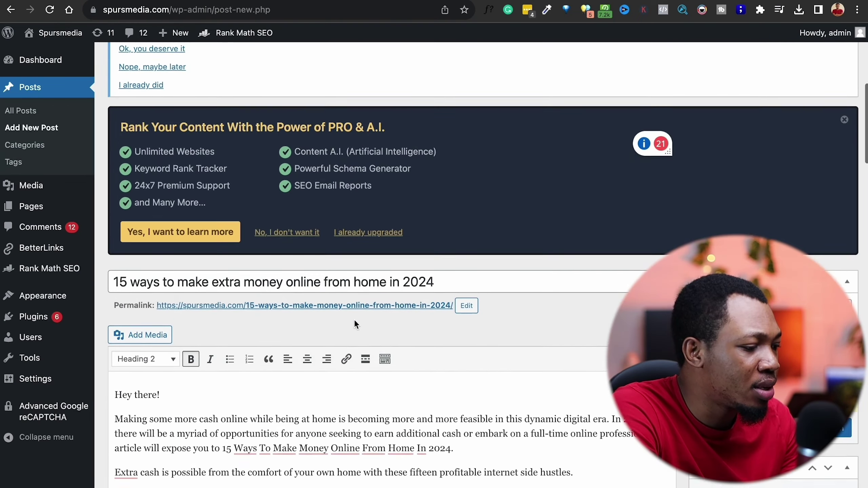
{"action": "scroll", "coordinate": [354, 323], "scroll_direction": "down", "scroll_amount": 5}
{"action": "left_click", "coordinate": [247, 273]}
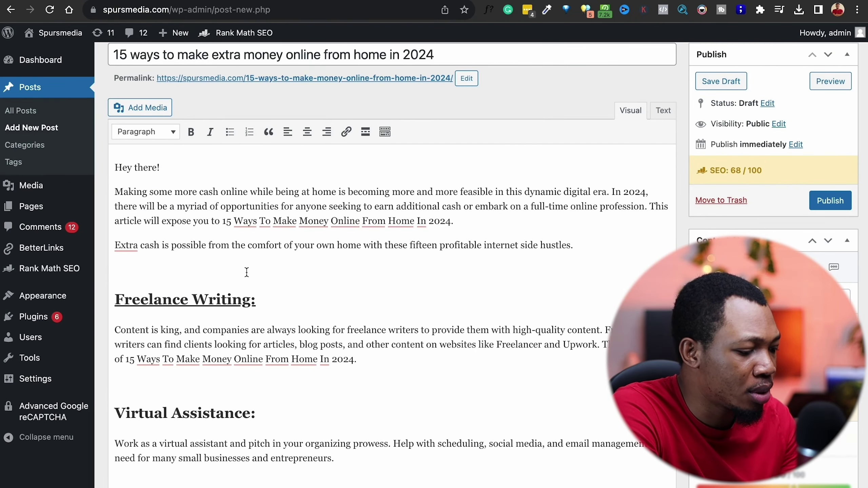
{"action": "type", "text": "15 Ways To Make Money Online From Home In 2024"}
{"action": "left_click_drag", "start_coordinate": [344, 270], "coordinate": [103, 270]}
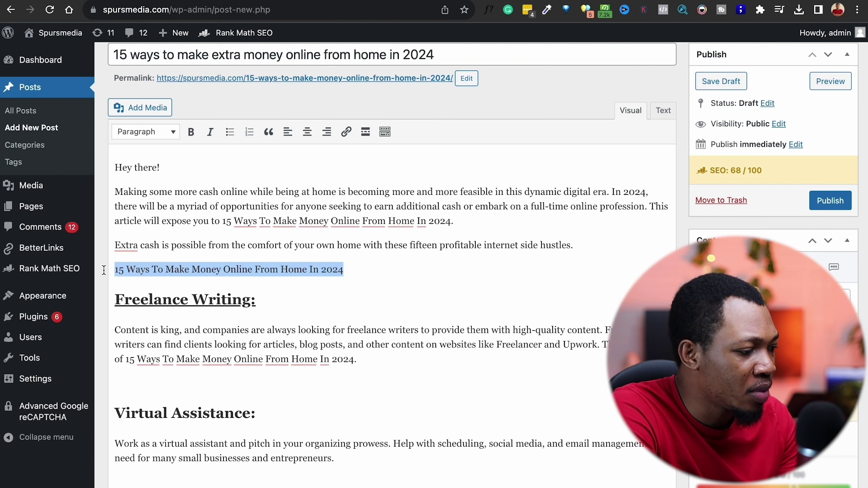
{"action": "left_click", "coordinate": [137, 131]}
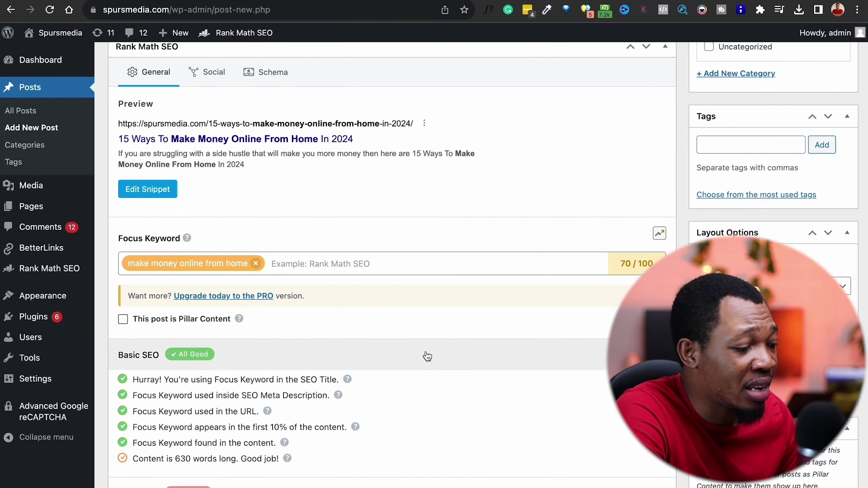
- Review the post's Additional, Title Readability and Content Readability checks in Rank Math and publish the post
{"action": "scroll", "coordinate": [426, 351], "scroll_direction": "down", "scroll_amount": 10}
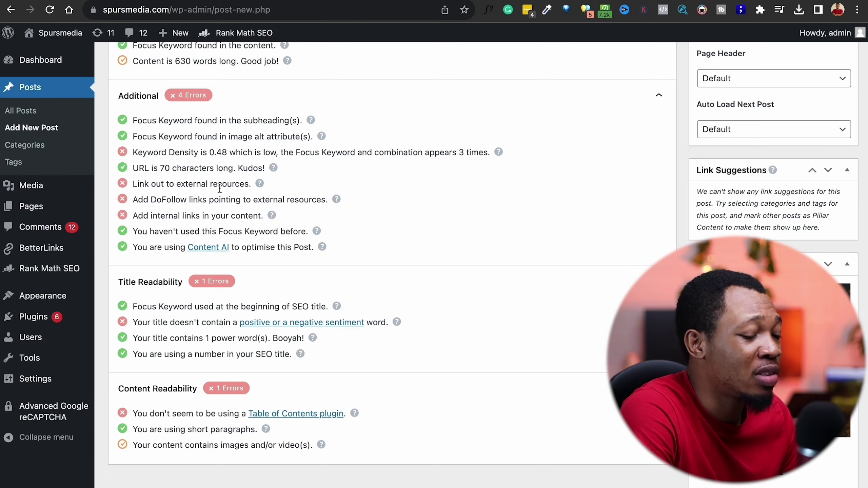
{"action": "scroll", "coordinate": [458, 213], "scroll_direction": "up", "scroll_amount": 15}
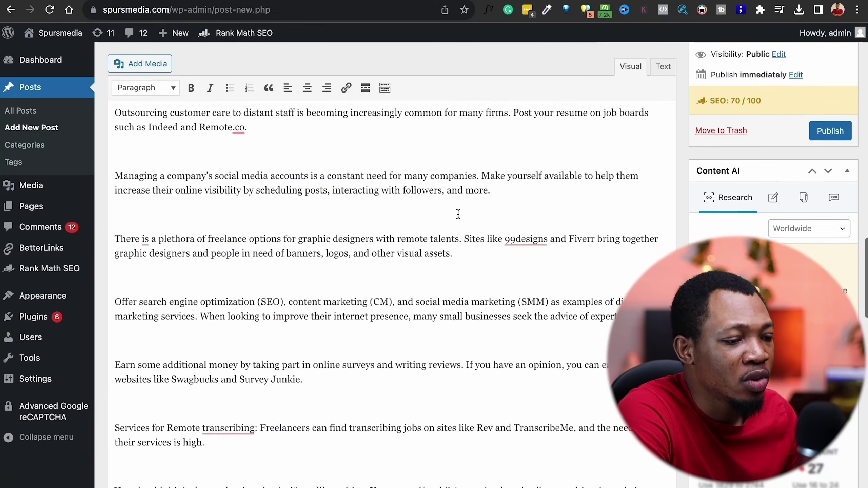
{"action": "scroll", "coordinate": [458, 213], "scroll_direction": "up", "scroll_amount": 10}
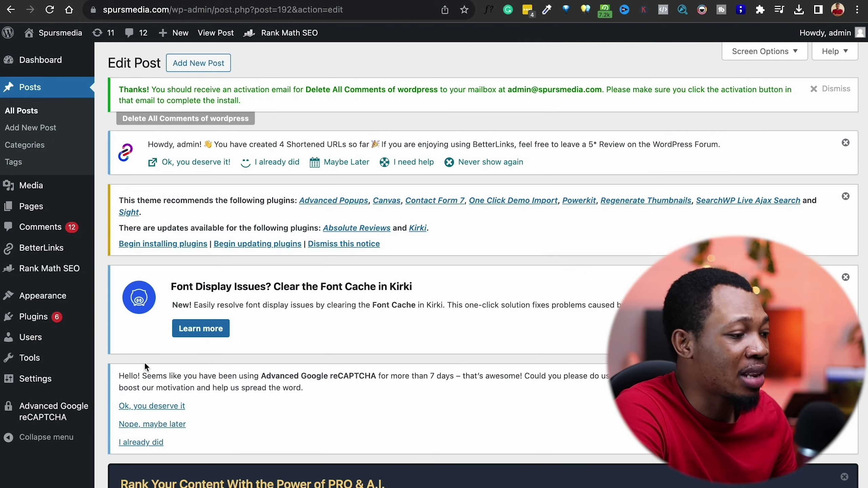
- Open the published post on the live site and look through its title, featured image, headings and body text
{"action": "scroll", "coordinate": [144, 363], "scroll_direction": "down", "scroll_amount": 10}
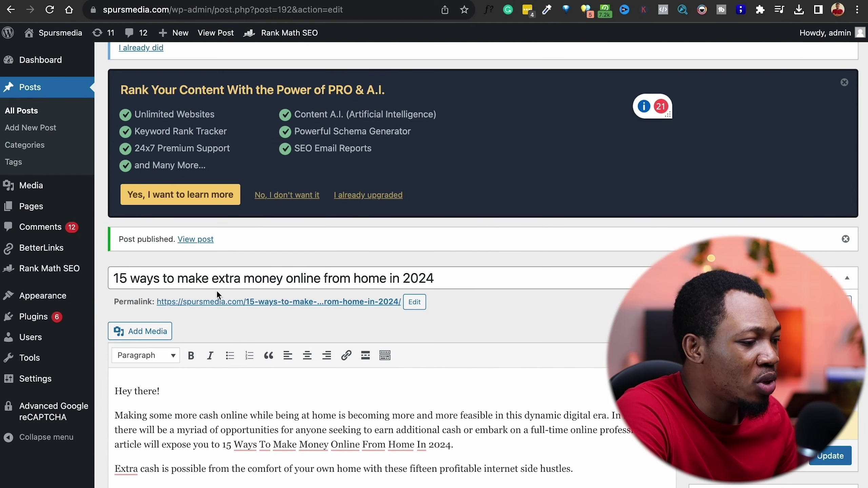
{"action": "left_click", "coordinate": [203, 241]}
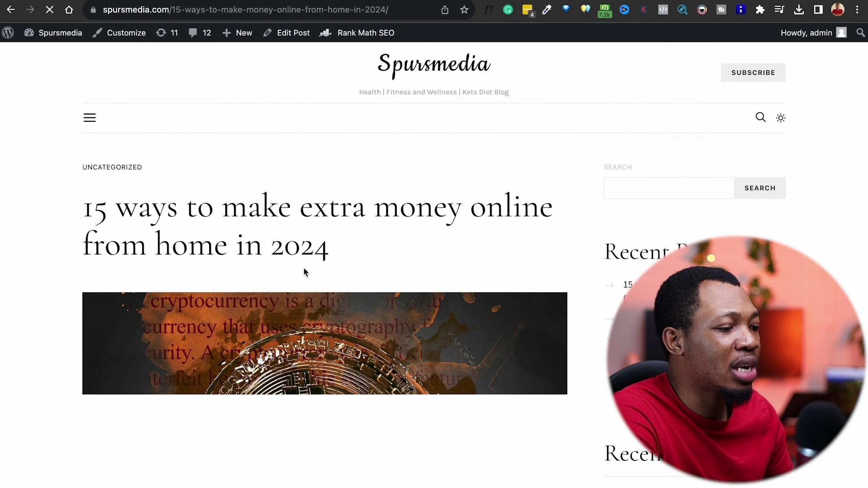
{"action": "scroll", "coordinate": [304, 270], "scroll_direction": "down", "scroll_amount": 10}
{"action": "scroll", "coordinate": [305, 273], "scroll_direction": "down", "scroll_amount": 20}
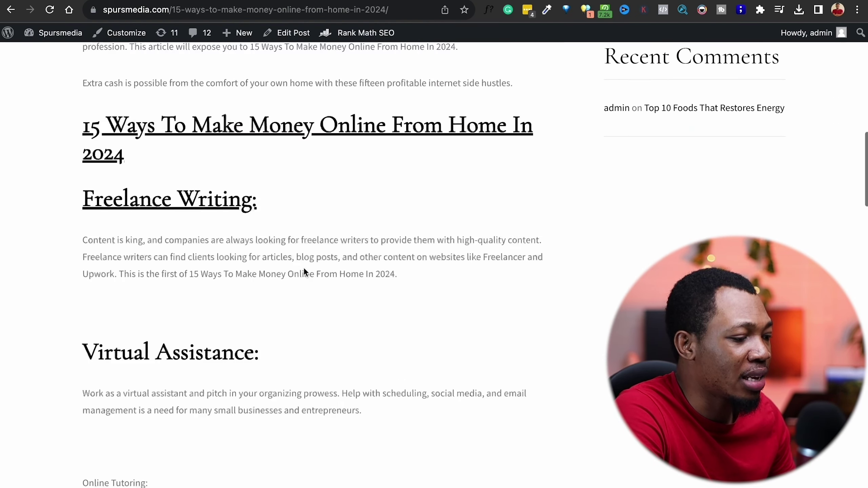
{"action": "scroll", "coordinate": [305, 273], "scroll_direction": "up", "scroll_amount": 20}
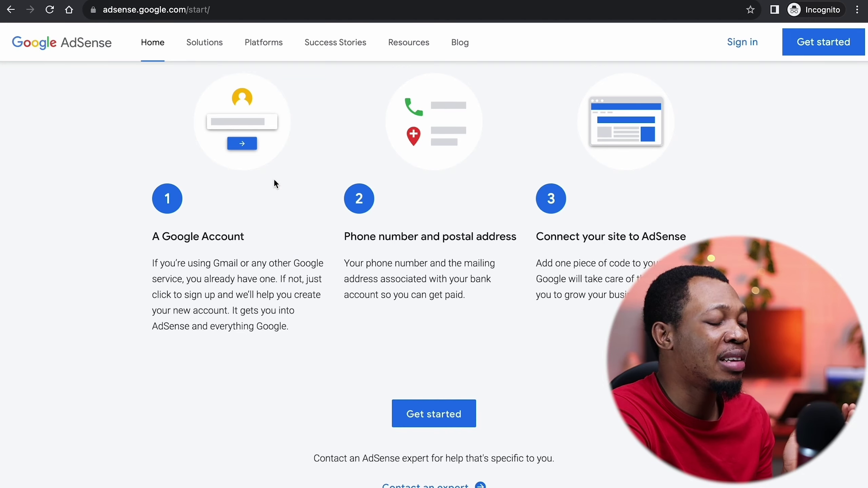
- On the Google AdSense home page, start the sign-up for a new AdSense account
{"action": "scroll", "coordinate": [277, 184], "scroll_direction": "up", "scroll_amount": 10}
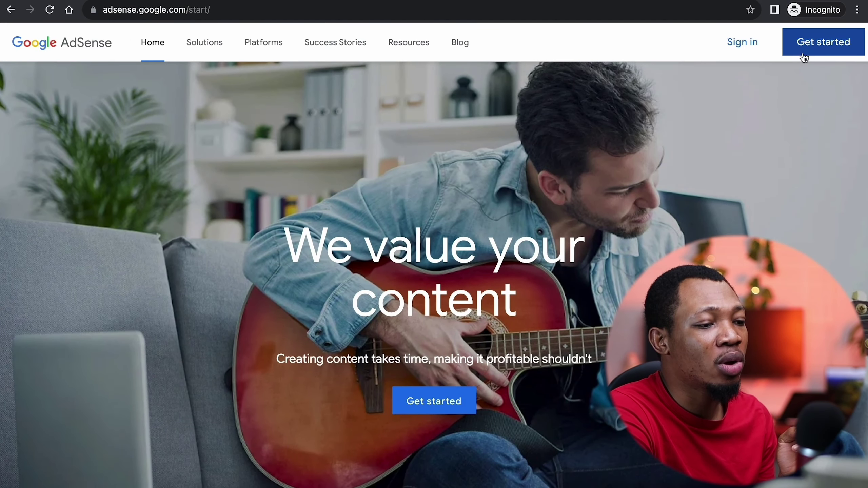
{"action": "left_click", "coordinate": [808, 55]}
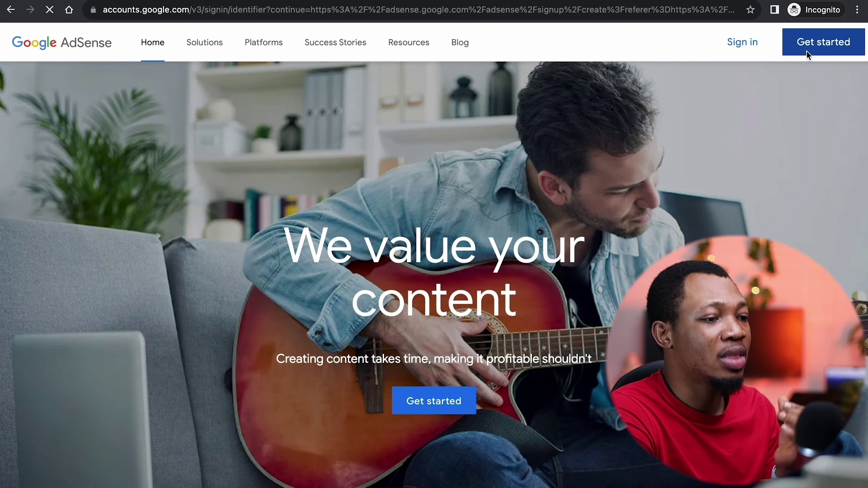